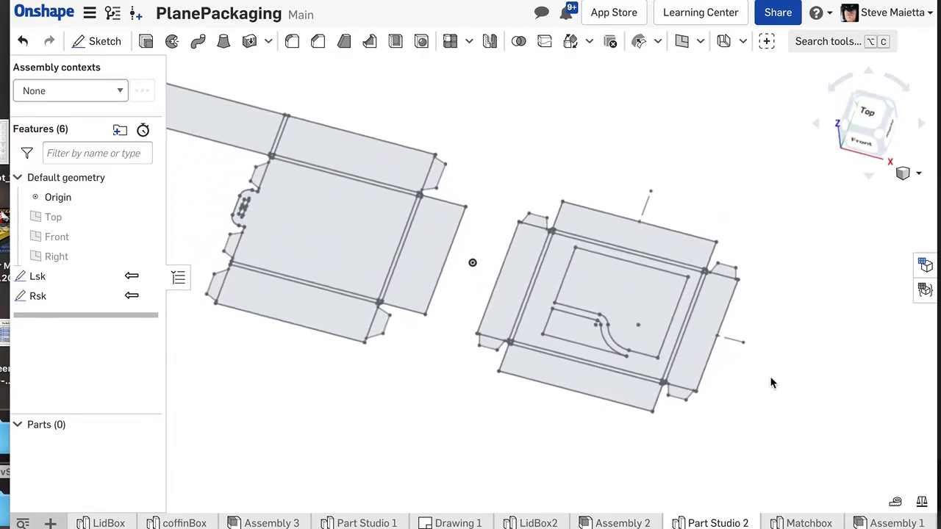
# Examine the two unfolded box layouts, Lsk and Rsk, from a near-top view
pyautogui.scroll(-5, 771, 377)
pyautogui.scroll(1, 770, 377)
pyautogui.scroll(3, 771, 378)
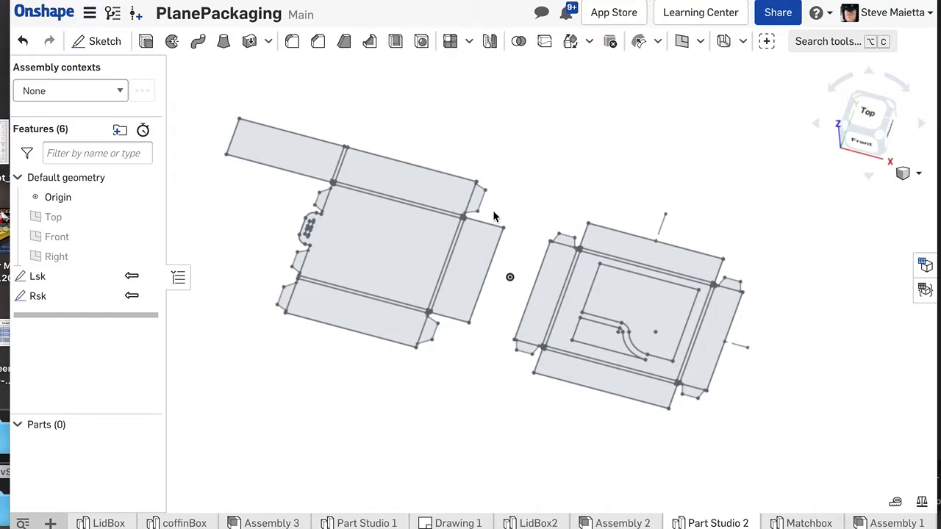
pyautogui.scroll(-1, 492, 422)
pyautogui.scroll(-2, 493, 422)
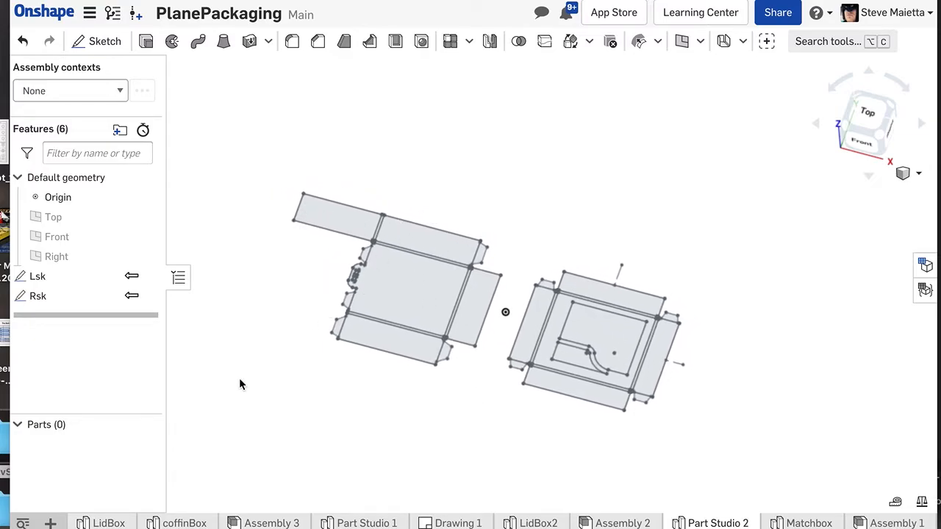
pyautogui.scroll(1, 297, 383)
pyautogui.rightClick(297, 383)
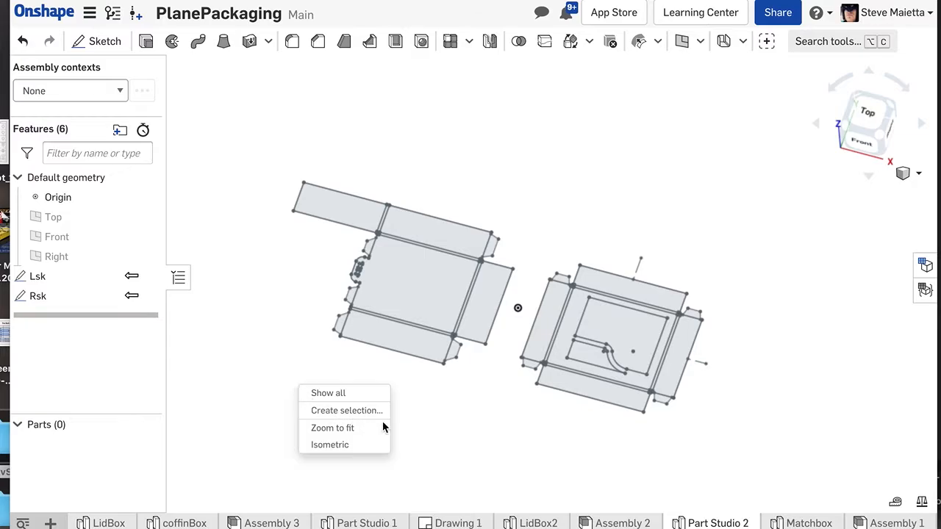
pyautogui.click(452, 445)
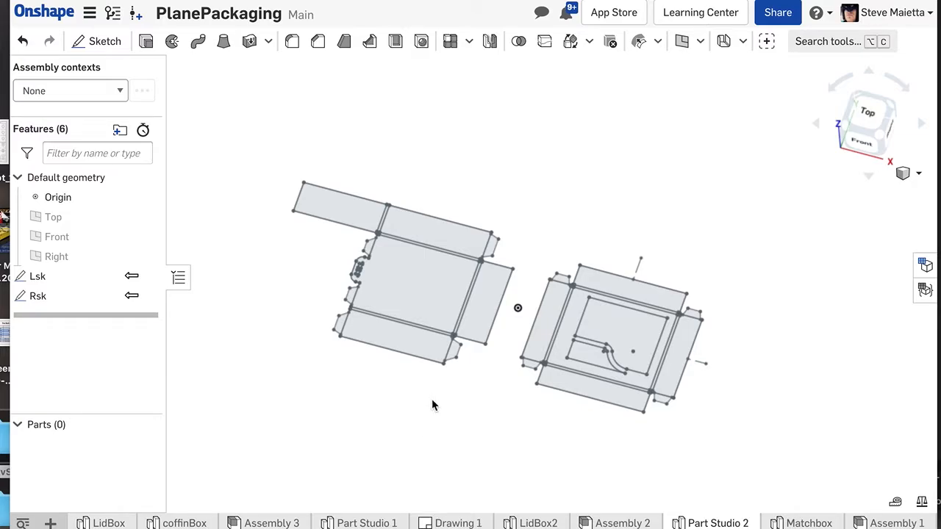
pyautogui.moveTo(363, 419)
pyautogui.mouseDown(button='right')
pyautogui.moveTo(344, 365)
pyautogui.moveTo(382, 441)
pyautogui.moveTo(377, 456)
pyautogui.moveTo(367, 441)
pyautogui.moveTo(351, 449)
pyautogui.moveTo(376, 442)
pyautogui.mouseUp(button='right')
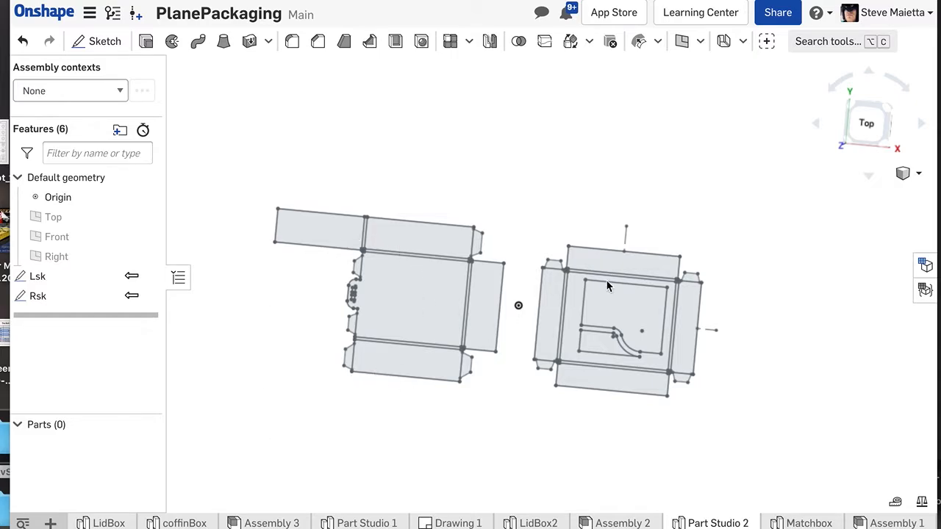
# Set up a new solid blind extrude, 1 in deep, of Lsk's five main panels, leaving out the flaps and narrow fold strips
pyautogui.click(146, 42)
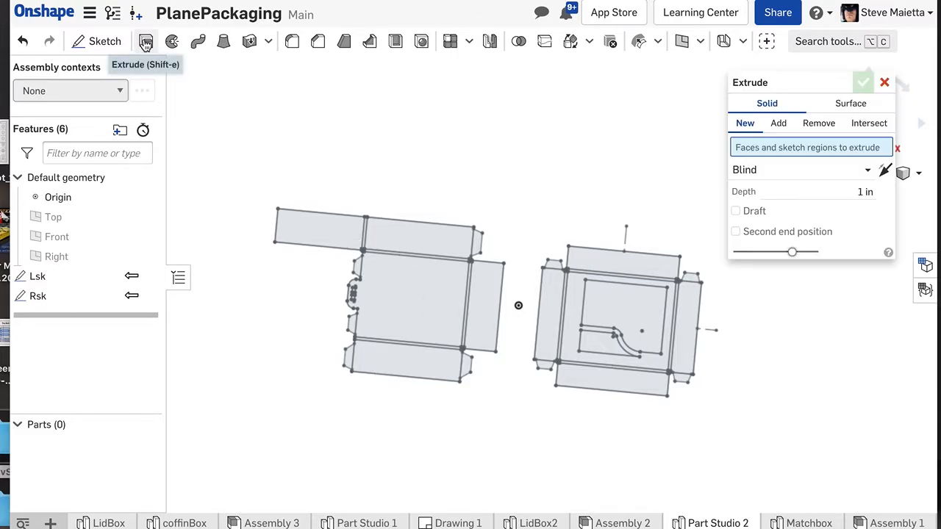
pyautogui.scroll(-2, 285, 335)
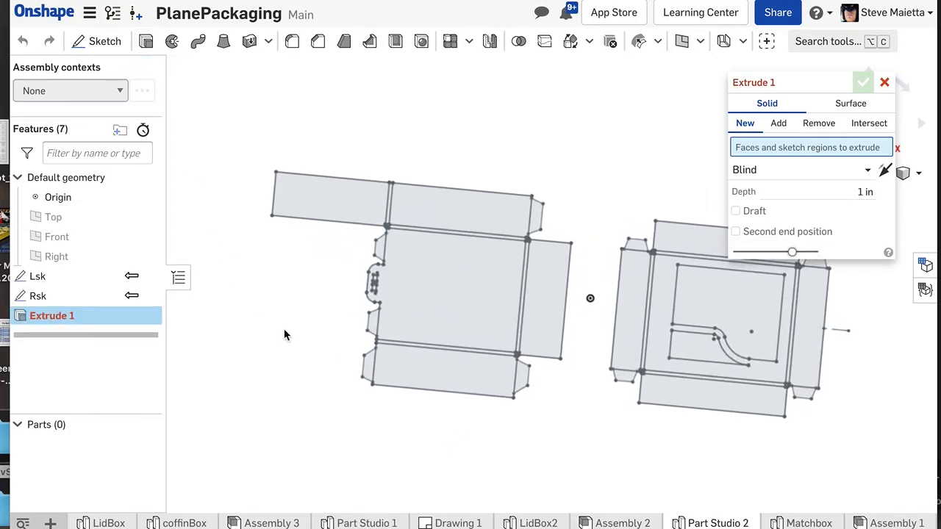
pyautogui.click(316, 204)
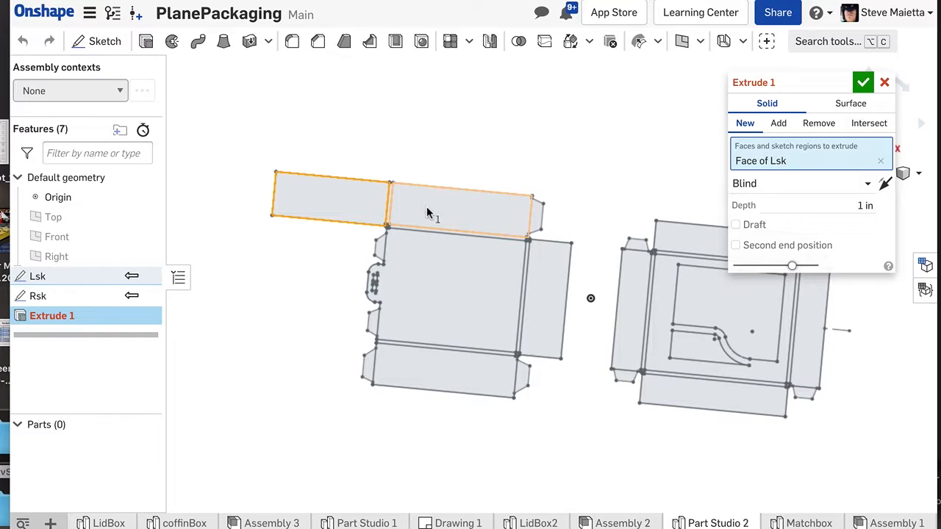
pyautogui.click(427, 207)
pyautogui.click(414, 284)
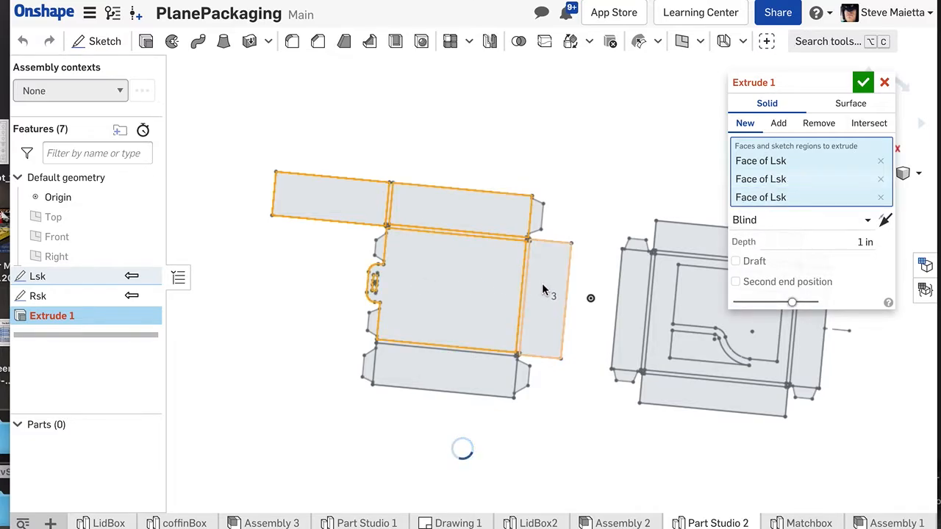
pyautogui.click(542, 283)
pyautogui.click(441, 375)
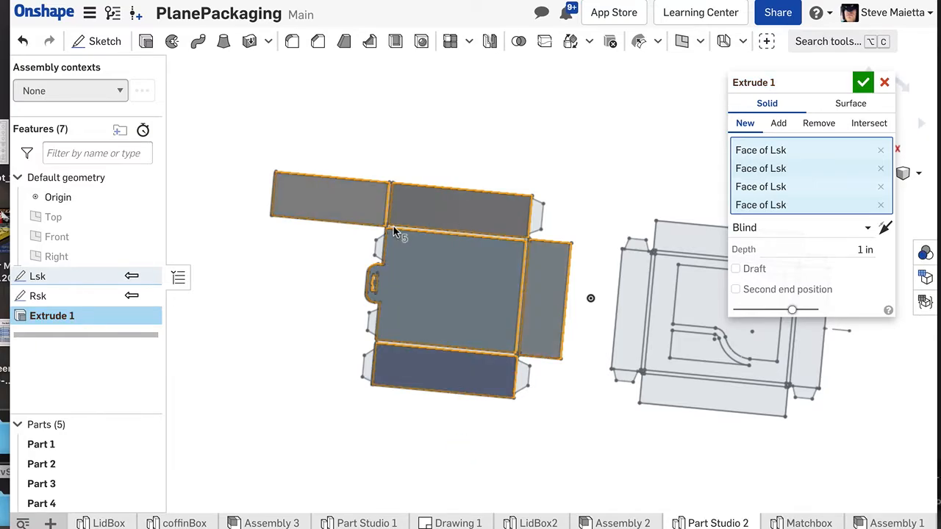
# Add Rsk's central panel and four side panels to the extrude and complete it at 1 in depth
pyautogui.scroll(5, 401, 230)
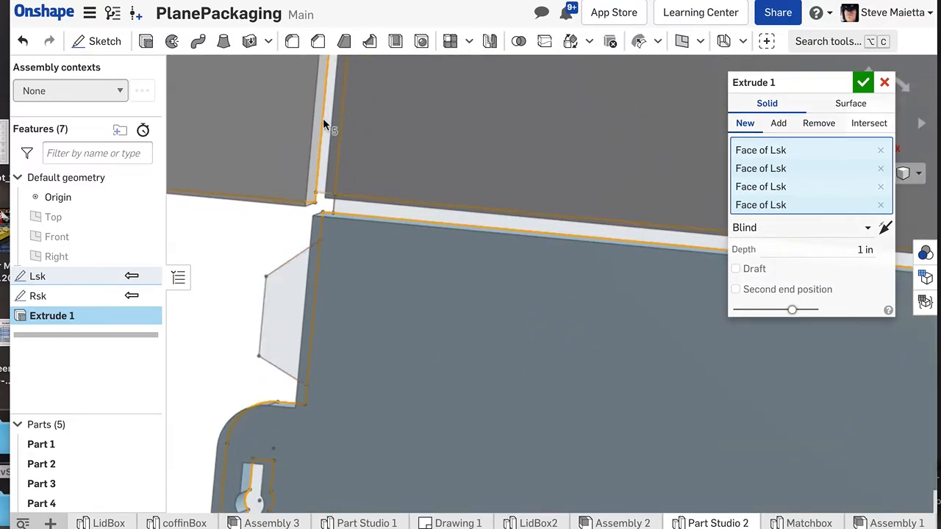
pyautogui.scroll(-6, 369, 211)
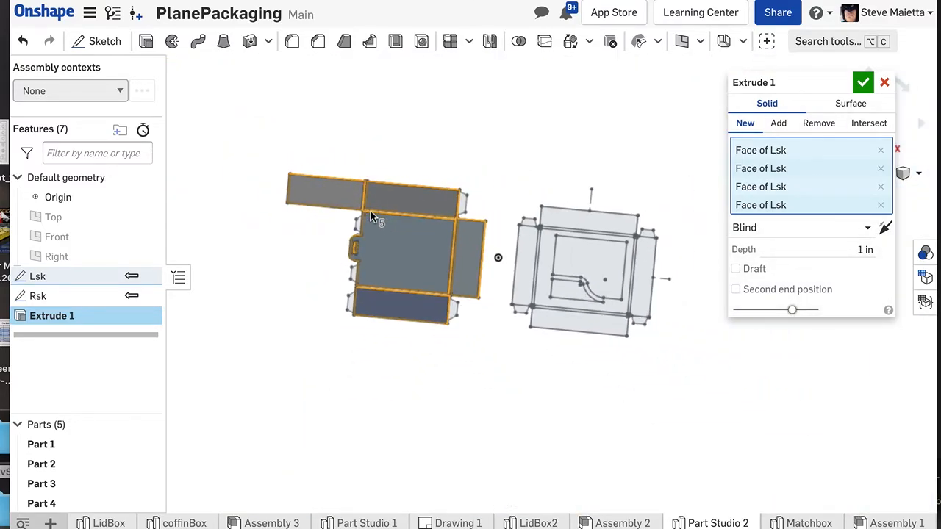
pyautogui.scroll(3, 420, 244)
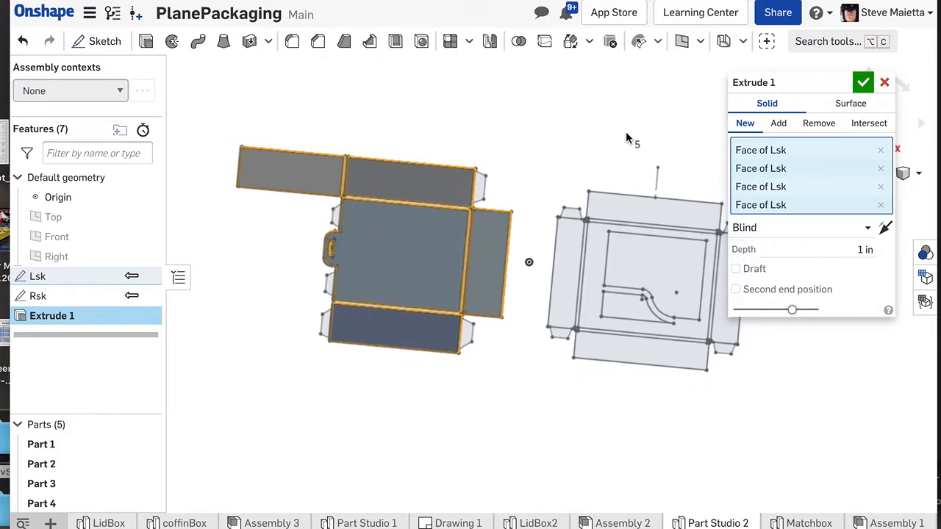
pyautogui.click(559, 251)
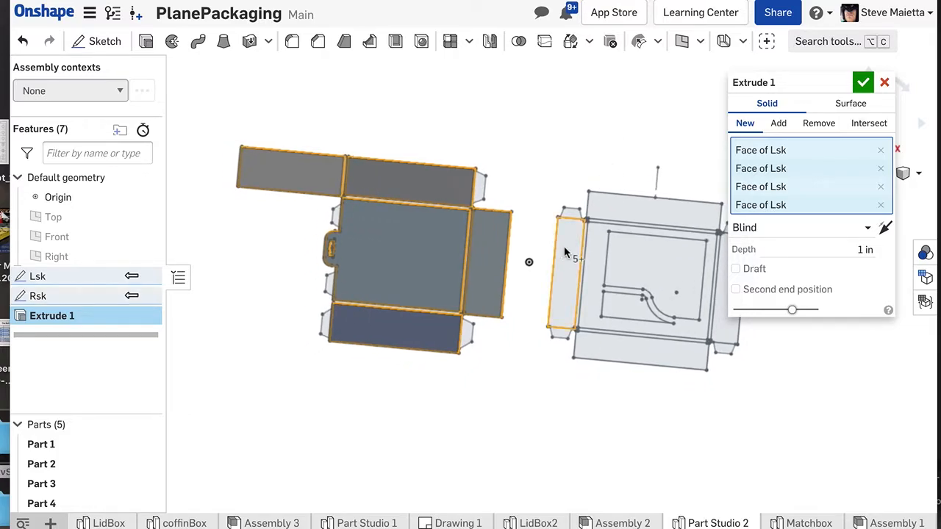
pyautogui.click(610, 204)
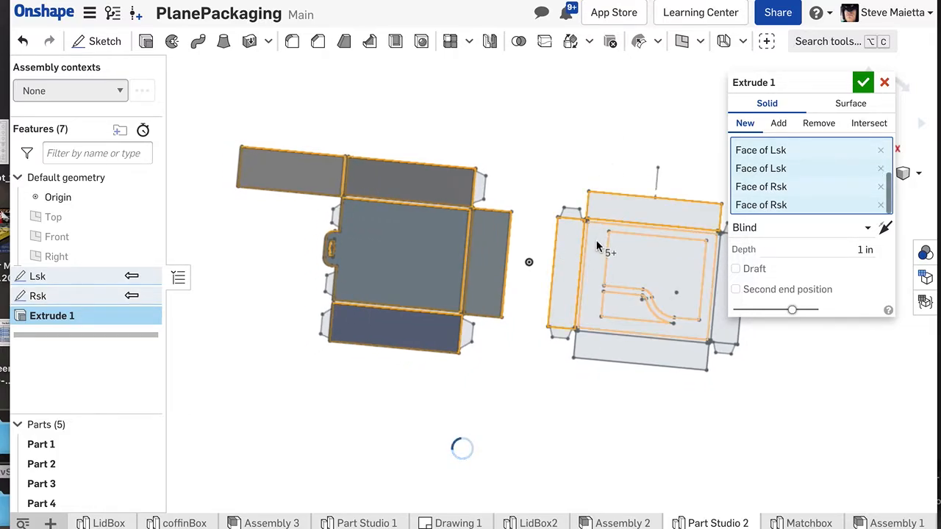
pyautogui.click(596, 247)
pyautogui.click(627, 353)
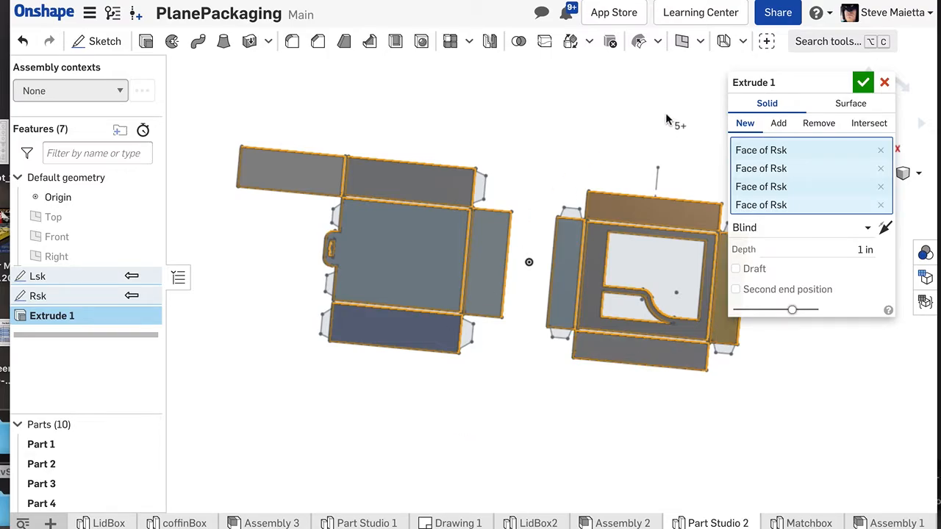
pyautogui.click(863, 82)
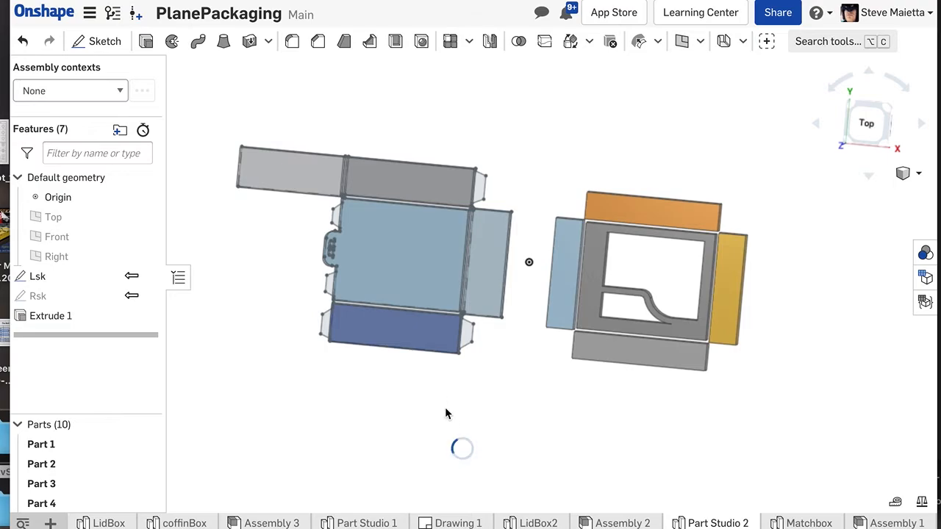
# Show the Rsk sketch again alongside Lsk and orient the model to the Top view
pyautogui.moveTo(449, 416); pyautogui.dragTo(447, 386, button='right')
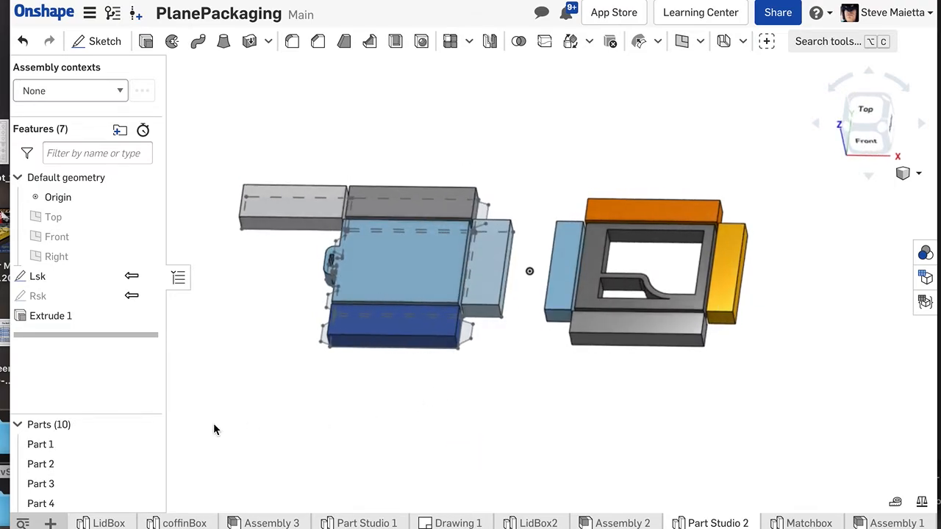
pyautogui.scroll(-3, 102, 456)
pyautogui.scroll(1, 102, 456)
pyautogui.scroll(3, 103, 458)
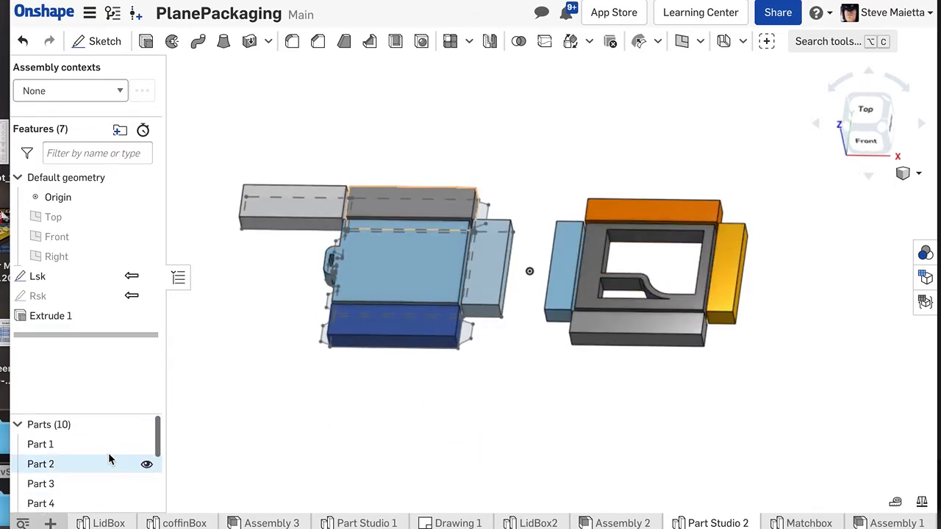
pyautogui.moveTo(443, 408); pyautogui.dragTo(448, 443, button='right')
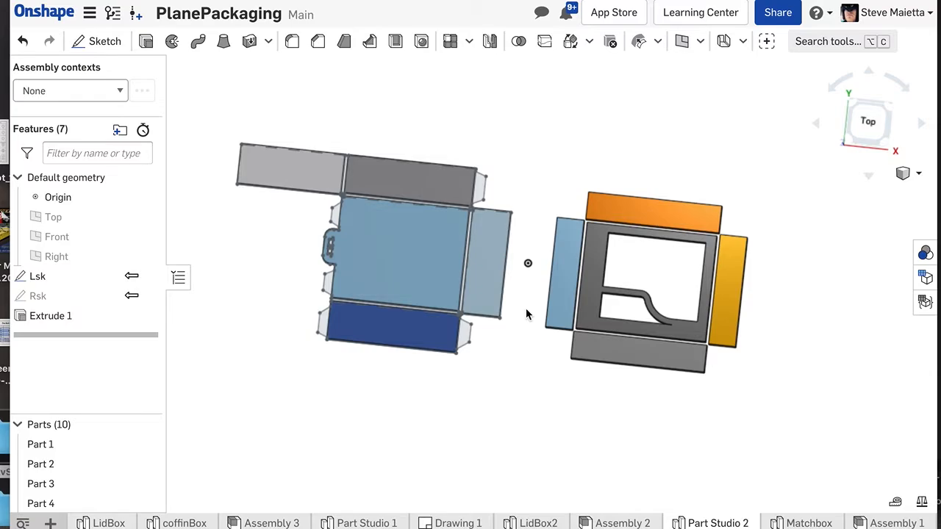
pyautogui.click(147, 277)
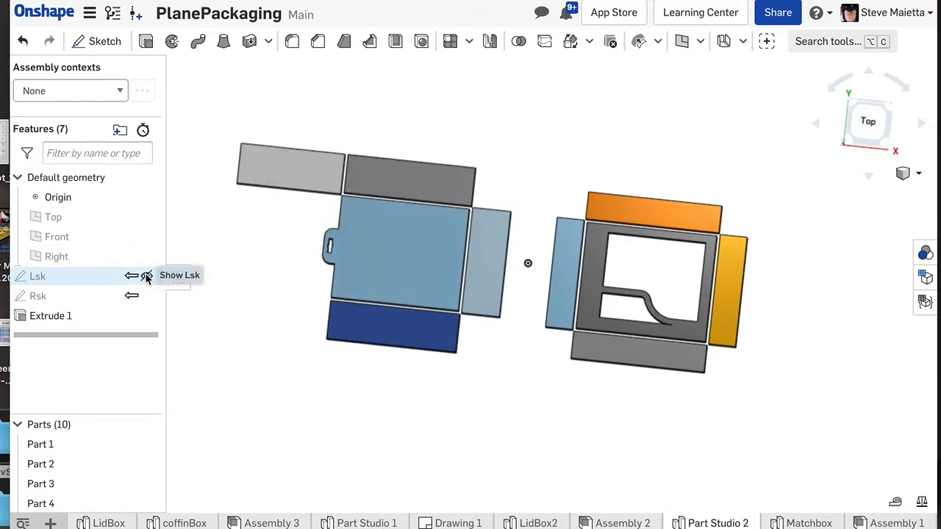
pyautogui.click(147, 276)
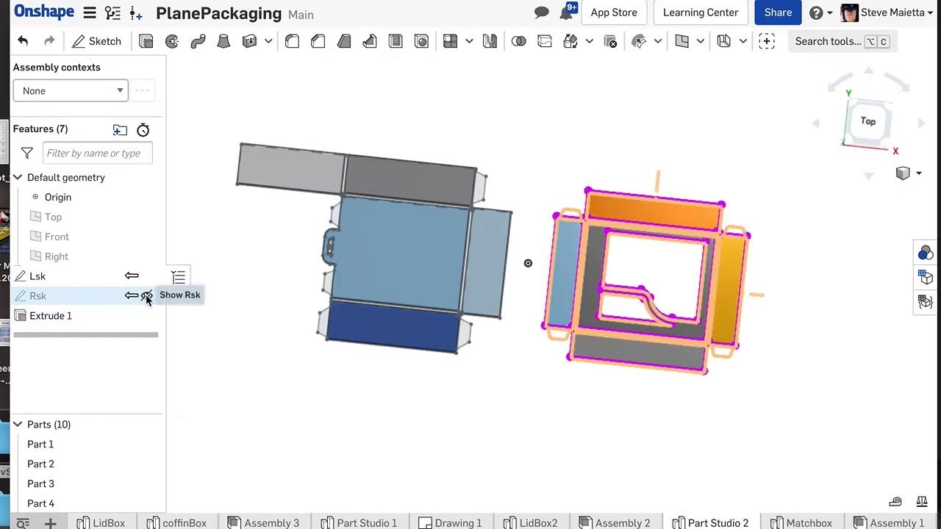
pyautogui.click(147, 296)
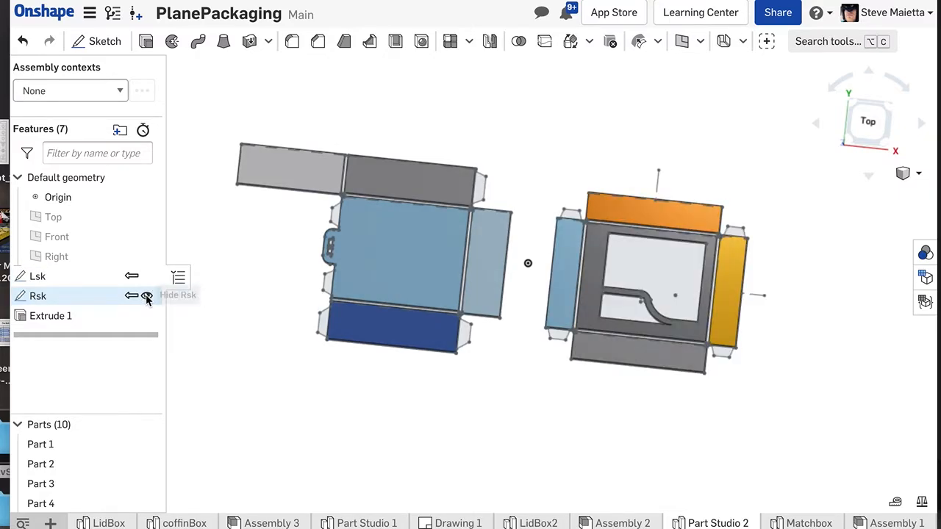
pyautogui.click(867, 121)
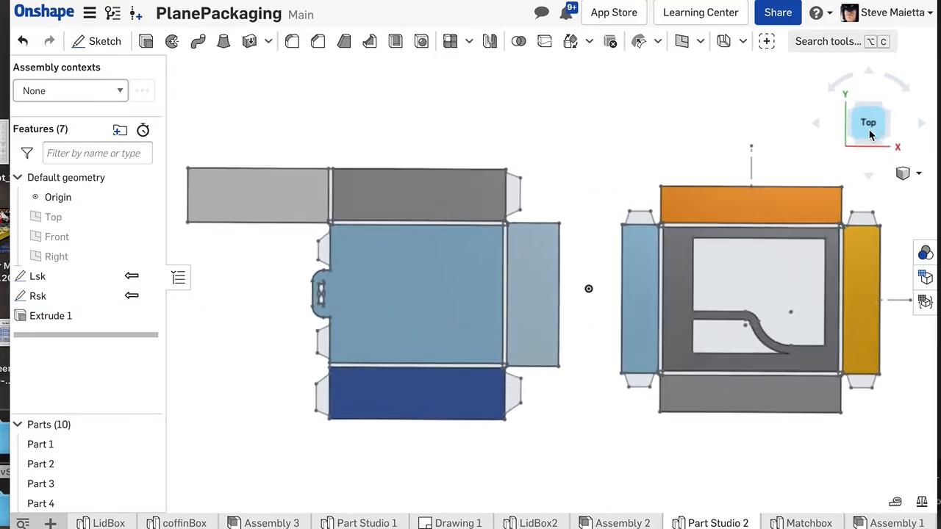
# Set up a second blind extrude, 1 in deep, creating new parts from the trapezoidal flaps of both Lsk and Rsk
pyautogui.click(146, 41)
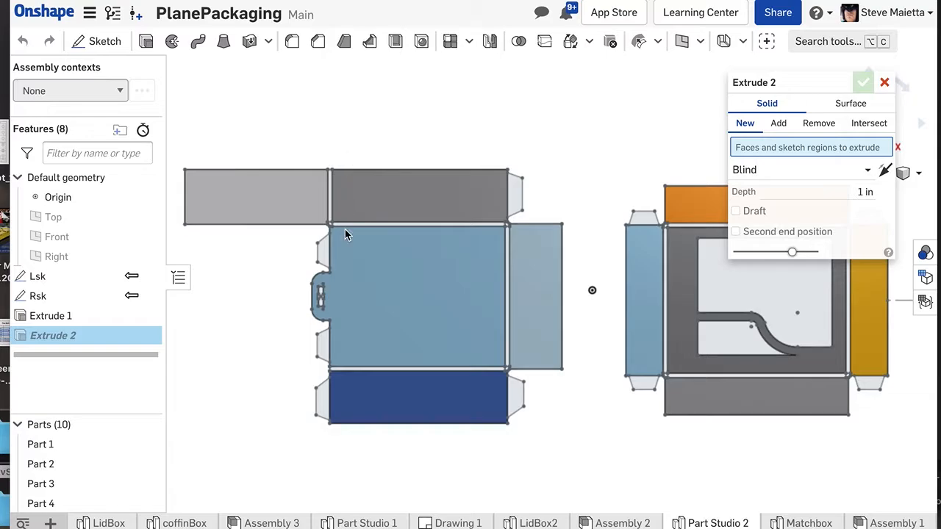
pyautogui.click(324, 256)
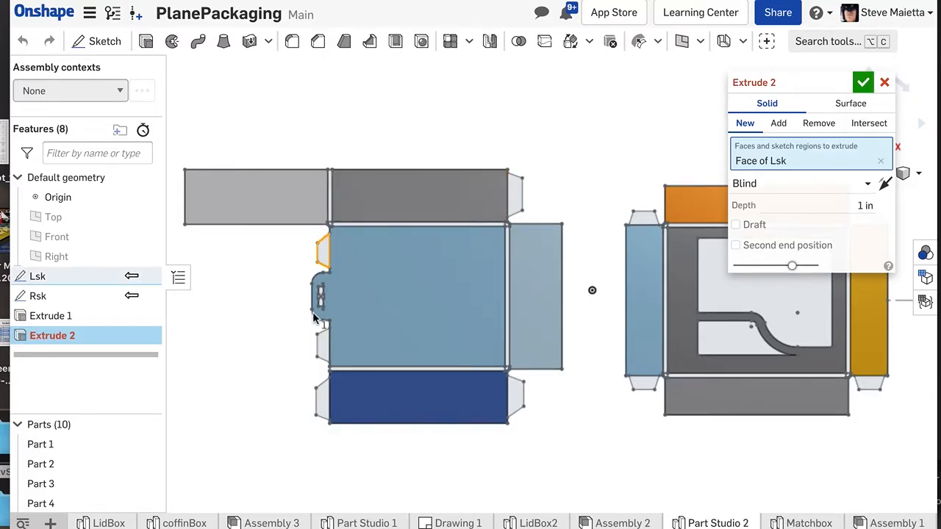
pyautogui.click(323, 349)
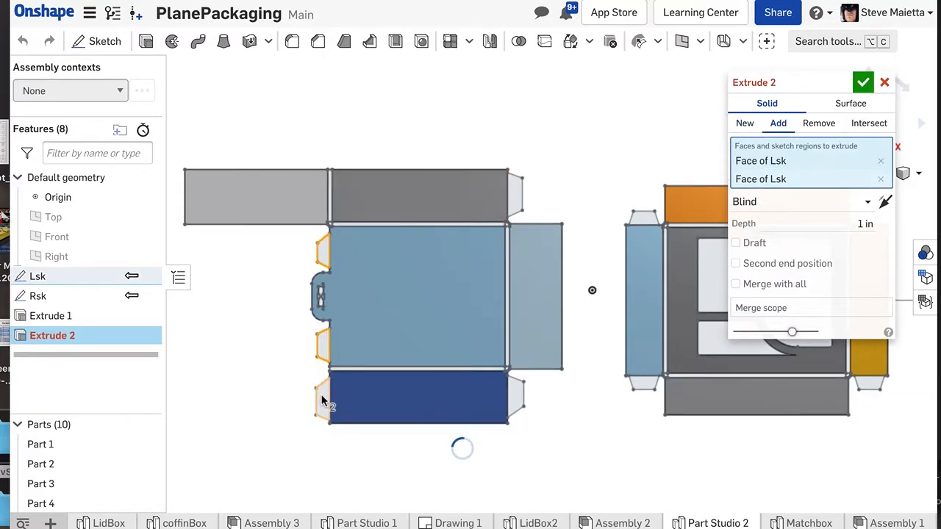
pyautogui.click(516, 397)
pyautogui.click(516, 395)
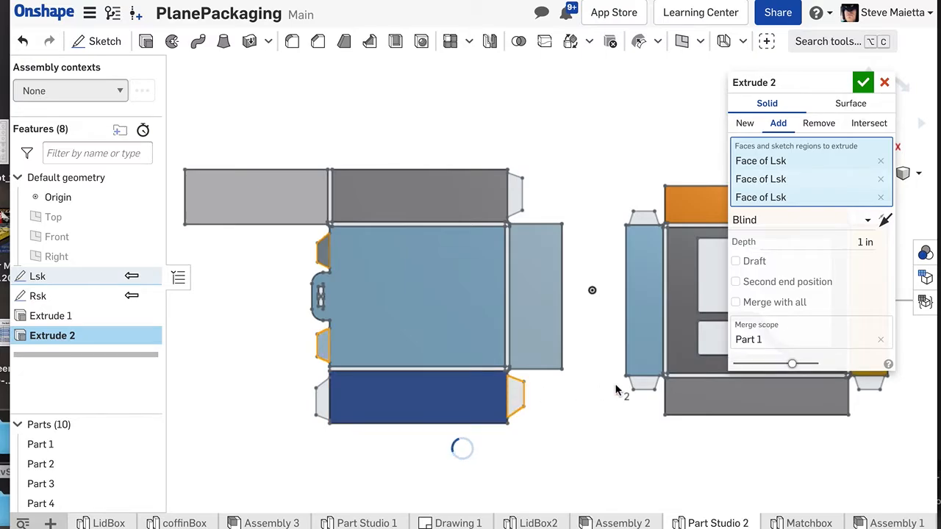
pyautogui.click(640, 383)
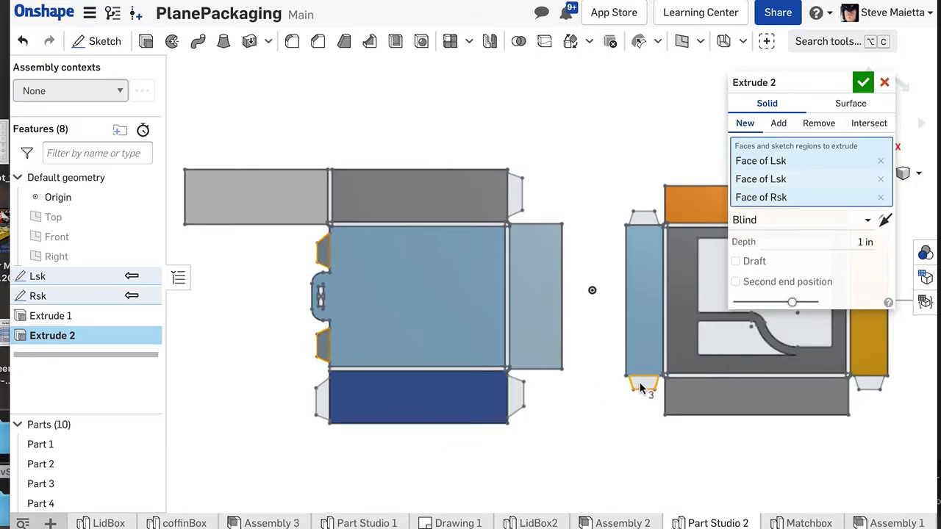
pyautogui.click(513, 194)
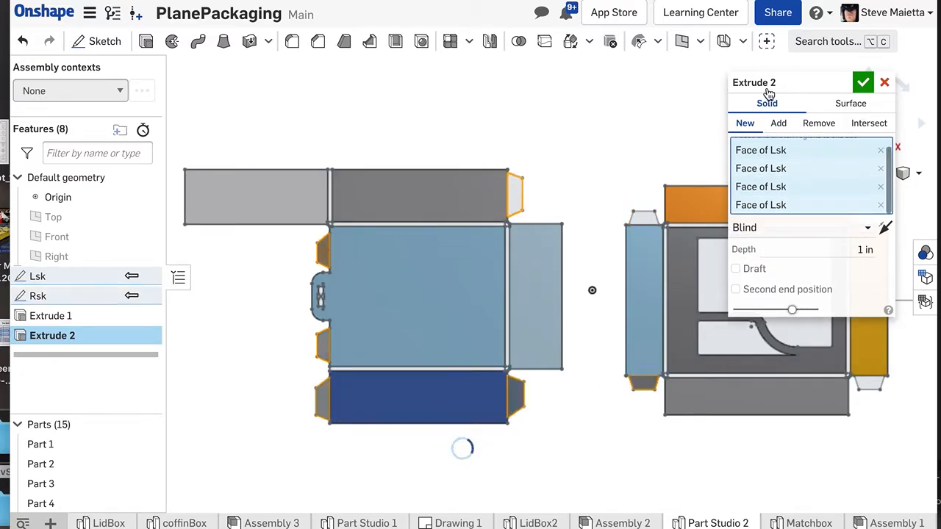
pyautogui.moveTo(732, 84); pyautogui.dragTo(308, 108)
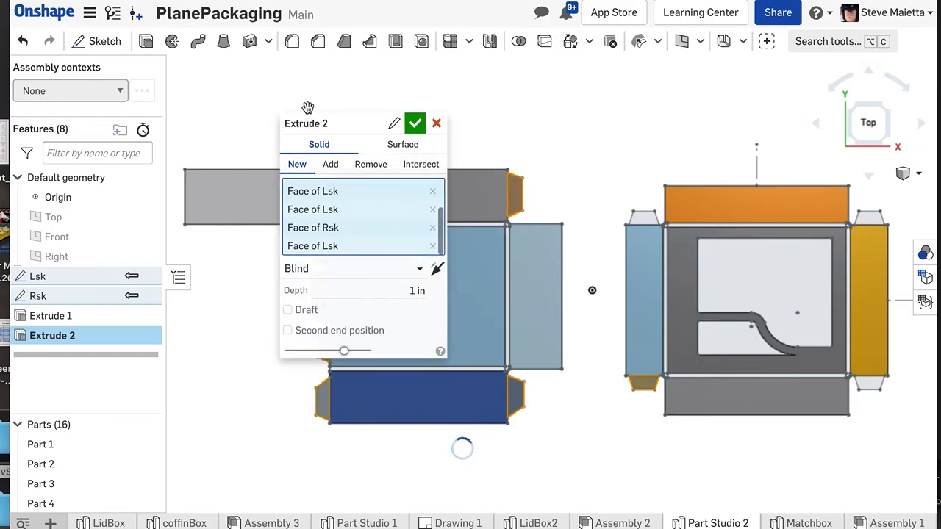
pyautogui.click(644, 218)
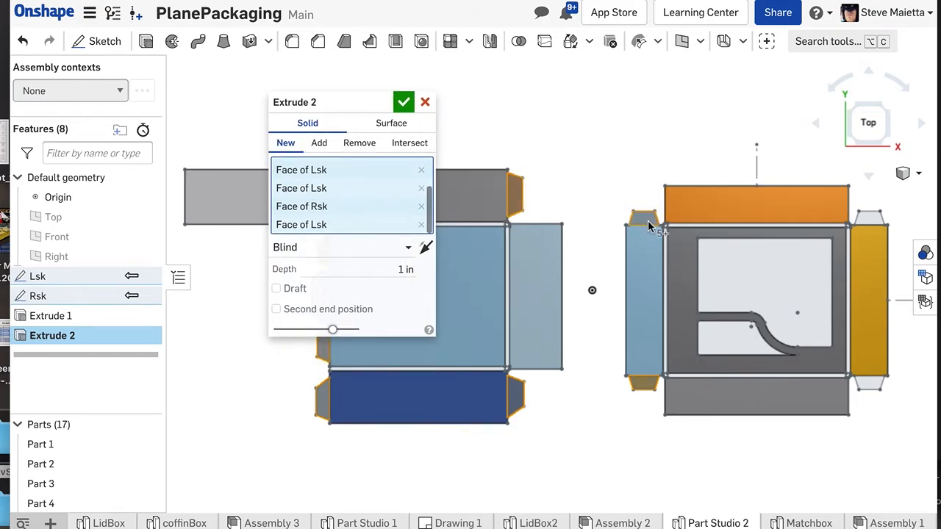
pyautogui.click(872, 222)
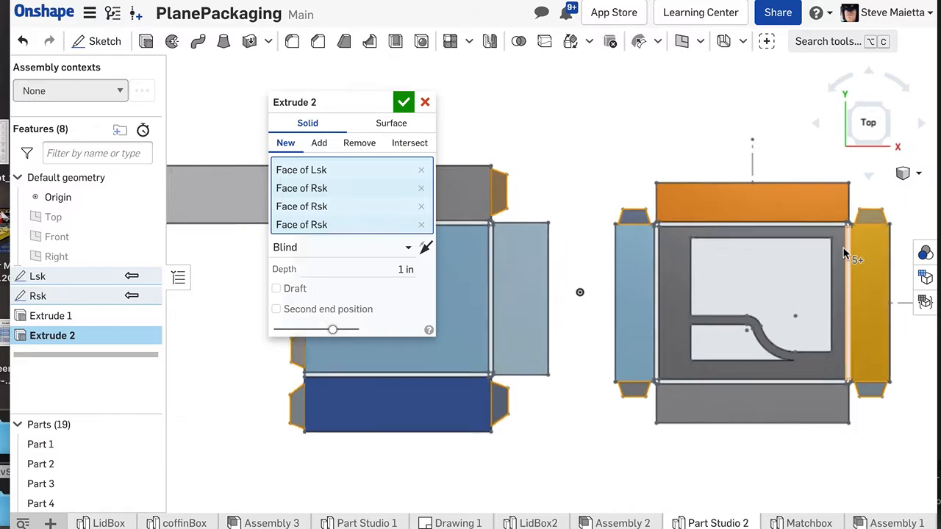
# Add the narrow fold strips around Rsk's central panel to the second extrude's selected regions
pyautogui.scroll(5, 847, 253)
pyautogui.click(859, 207)
pyautogui.scroll(-6, 800, 167)
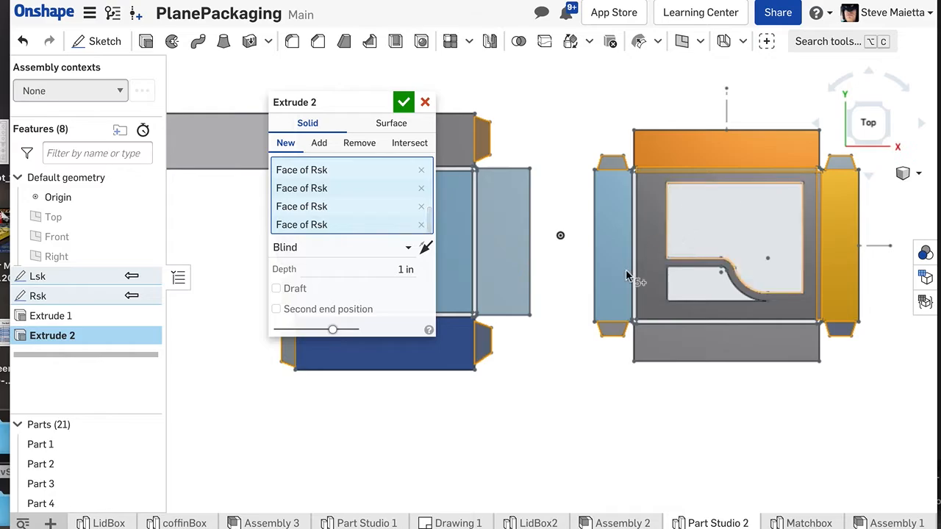
pyautogui.scroll(5, 629, 322)
pyautogui.scroll(2, 650, 309)
pyautogui.click(685, 314)
pyautogui.scroll(1, 588, 324)
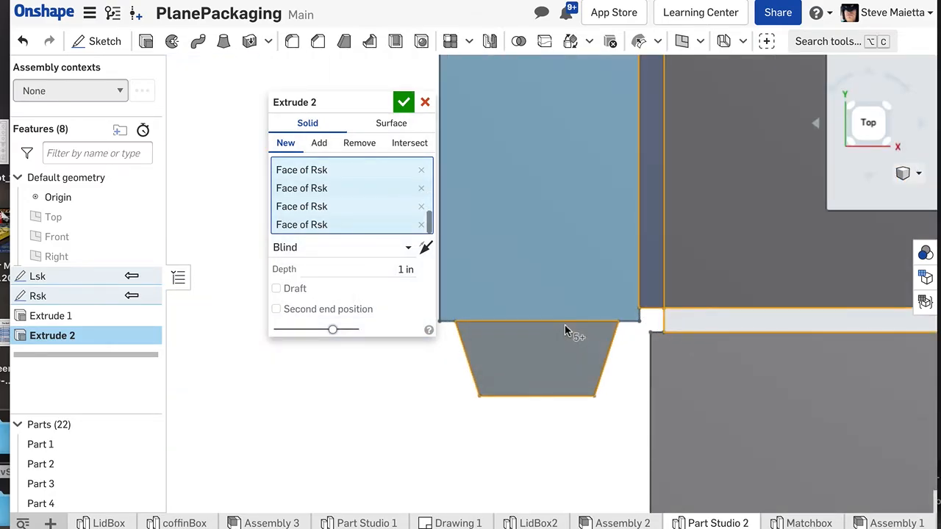
pyautogui.scroll(-4, 564, 325)
pyautogui.scroll(-3, 564, 325)
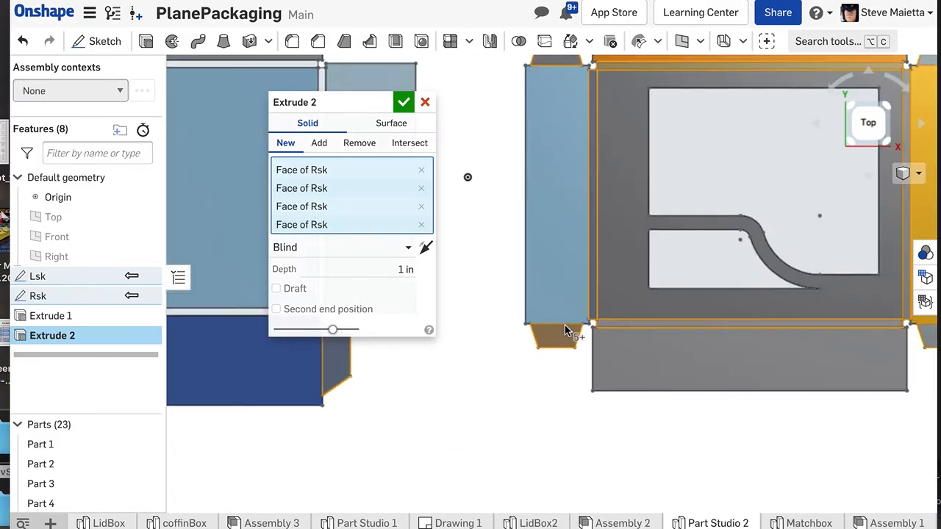
# Add Lsk's narrow fold strips around the main panel and between the two upper panels to the same extrude
pyautogui.moveTo(343, 101); pyautogui.dragTo(575, 133)
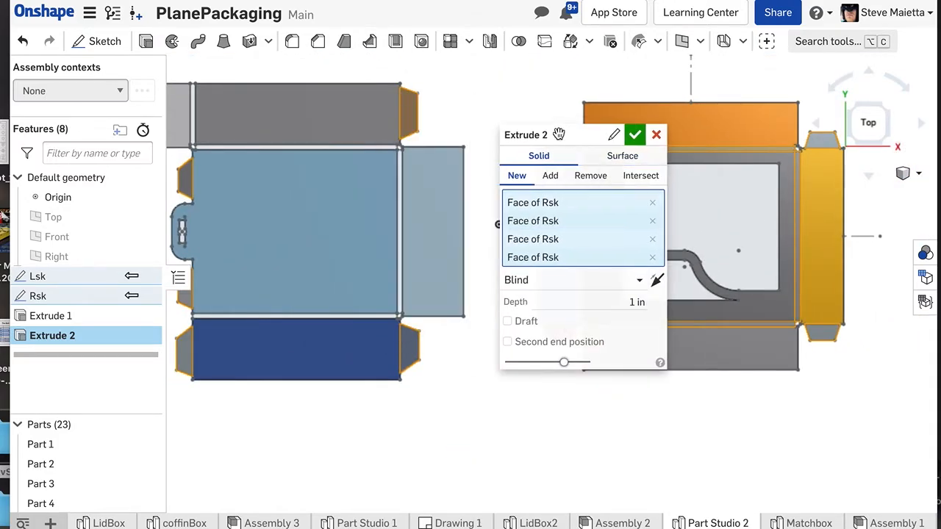
pyautogui.click(399, 167)
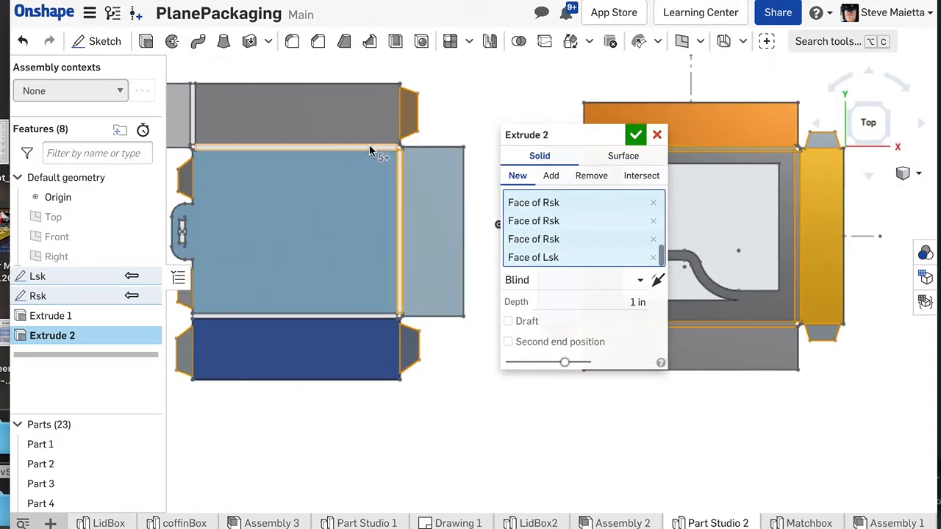
pyautogui.click(192, 116)
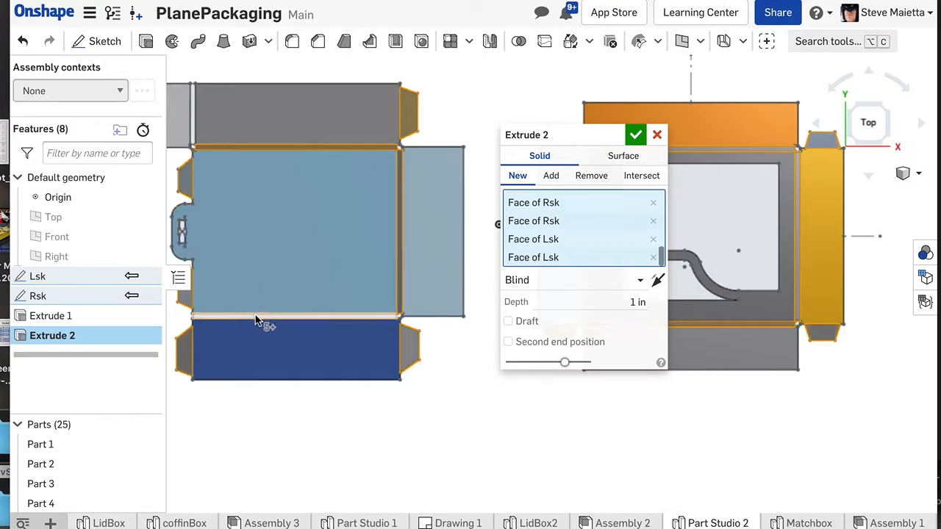
pyautogui.click(255, 315)
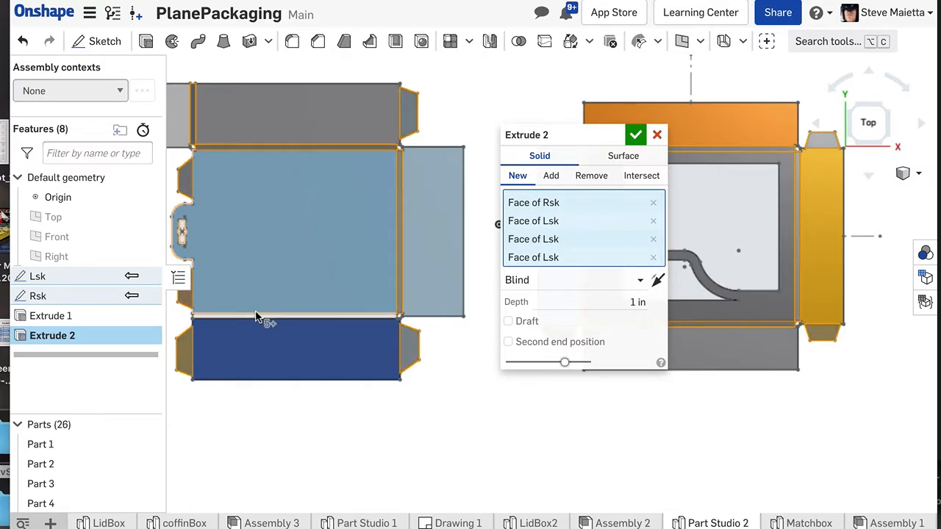
pyautogui.click(257, 322)
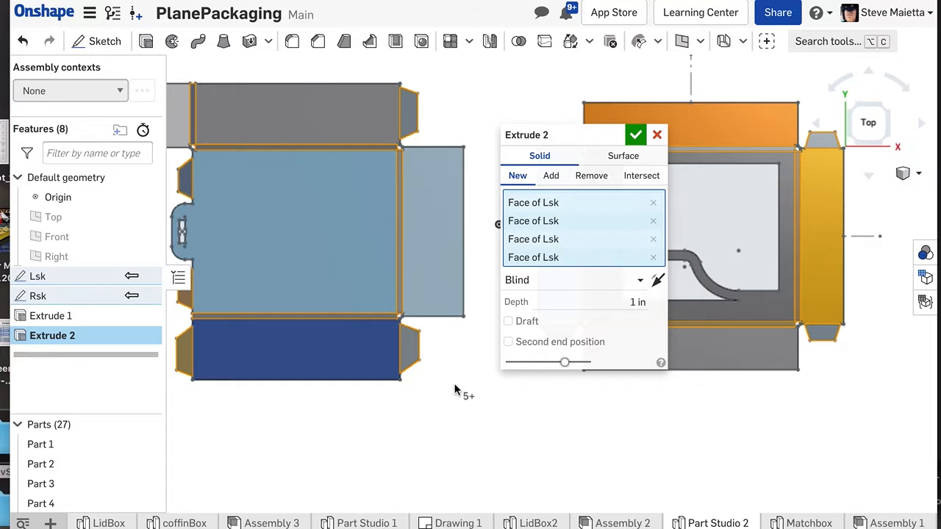
# Change the second extrude from New to Add, merge it with all parts and complete it
pyautogui.click(551, 179)
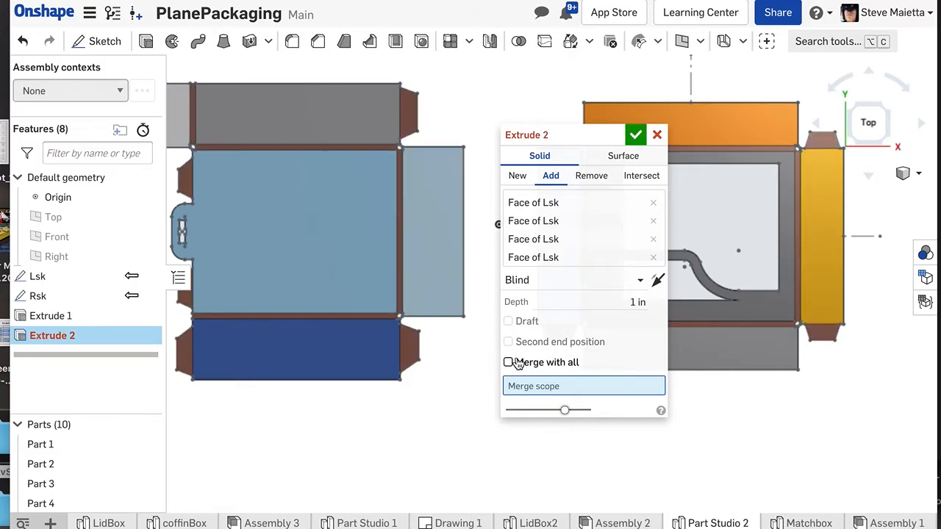
pyautogui.click(508, 363)
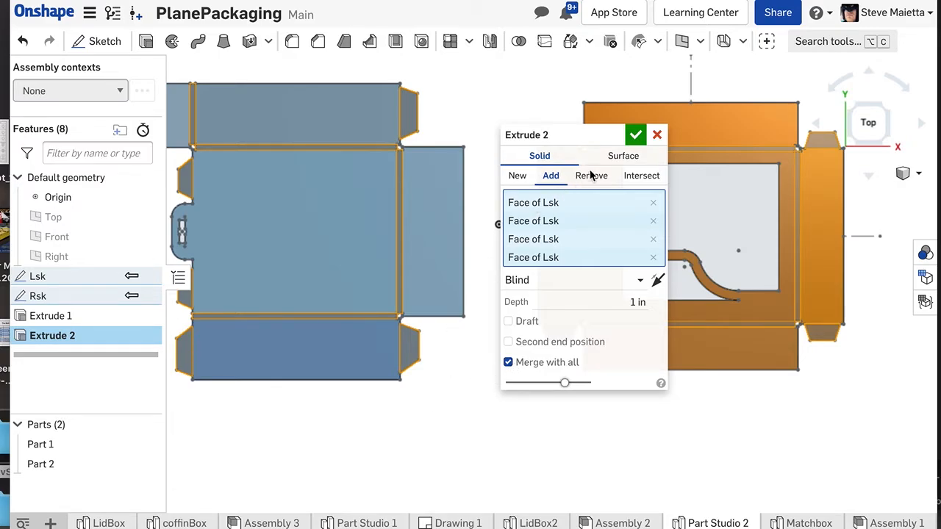
pyautogui.click(636, 134)
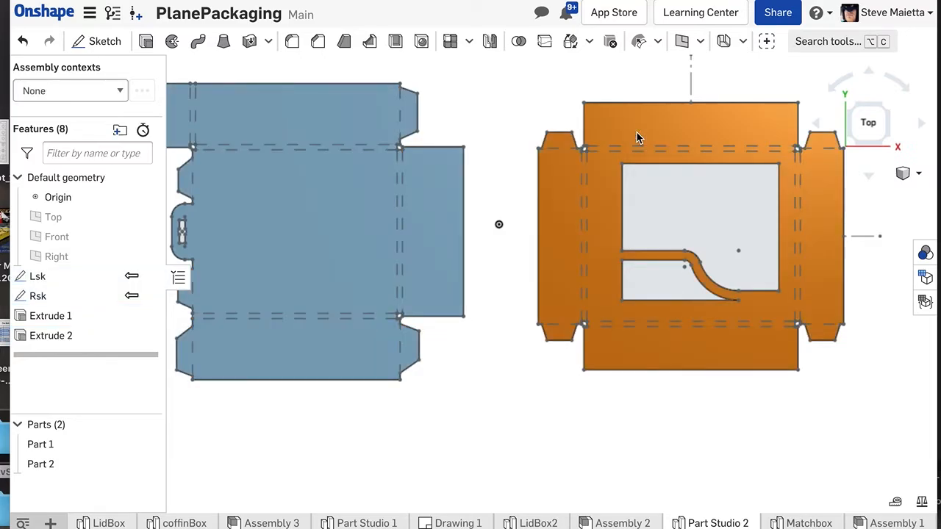
# Hide the Lsk and Rsk sketches so only the solid parts are shown
pyautogui.scroll(-1, 457, 424)
pyautogui.scroll(-2, 457, 430)
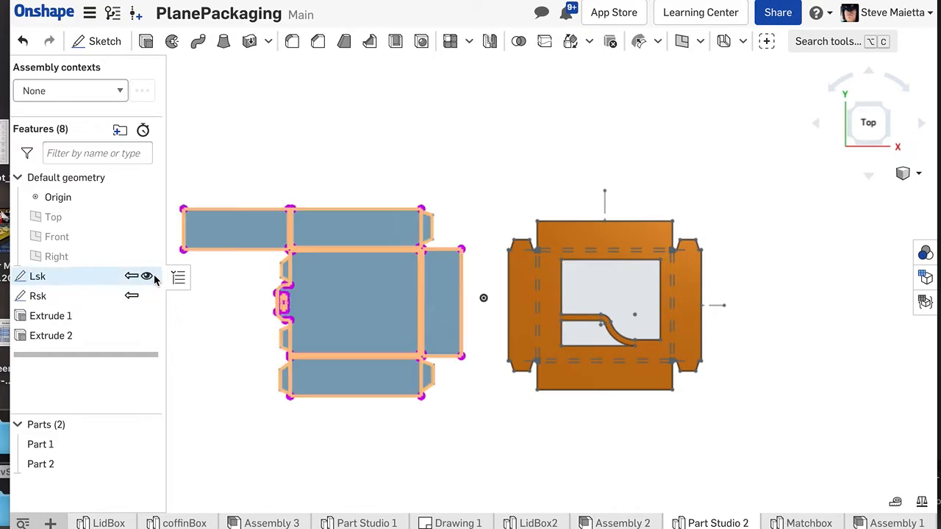
pyautogui.click(147, 277)
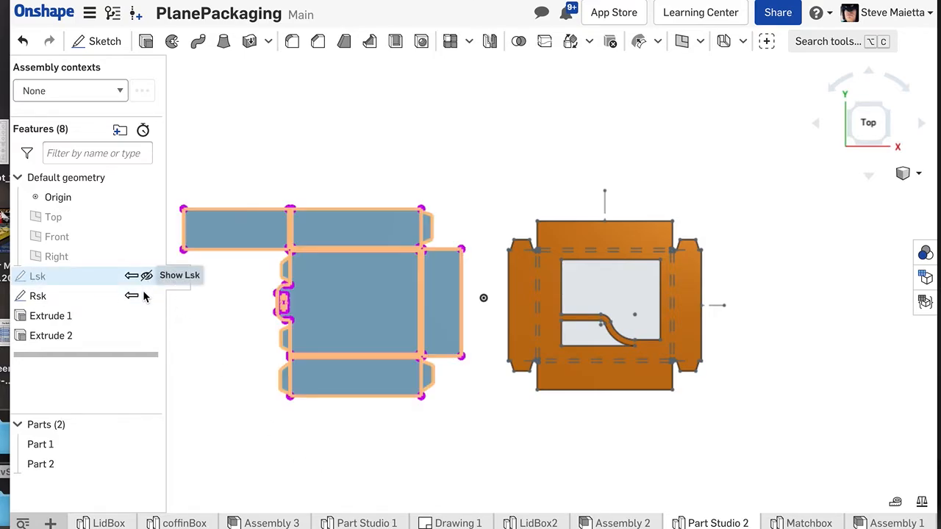
pyautogui.click(147, 295)
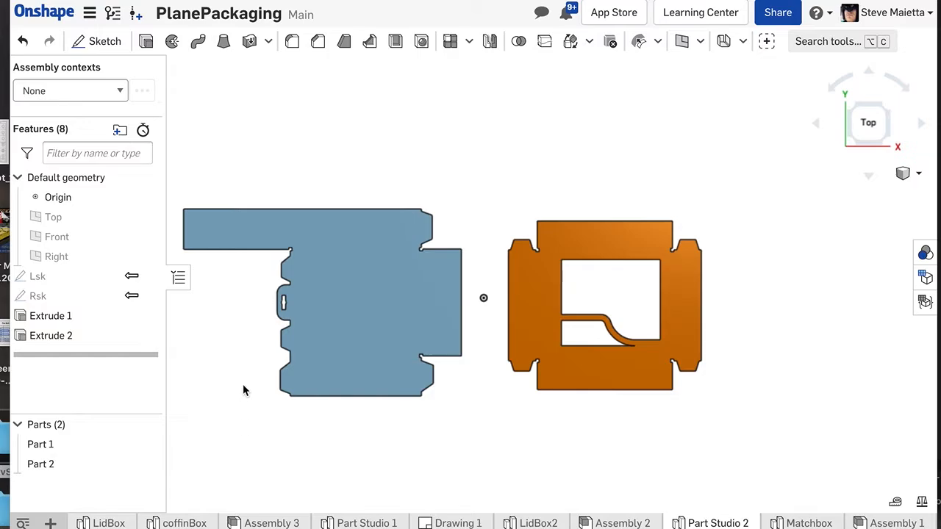
# Edit the second extrude and set its depth to 0.9 in for the flaps and fold strips
pyautogui.scroll(3, 408, 239)
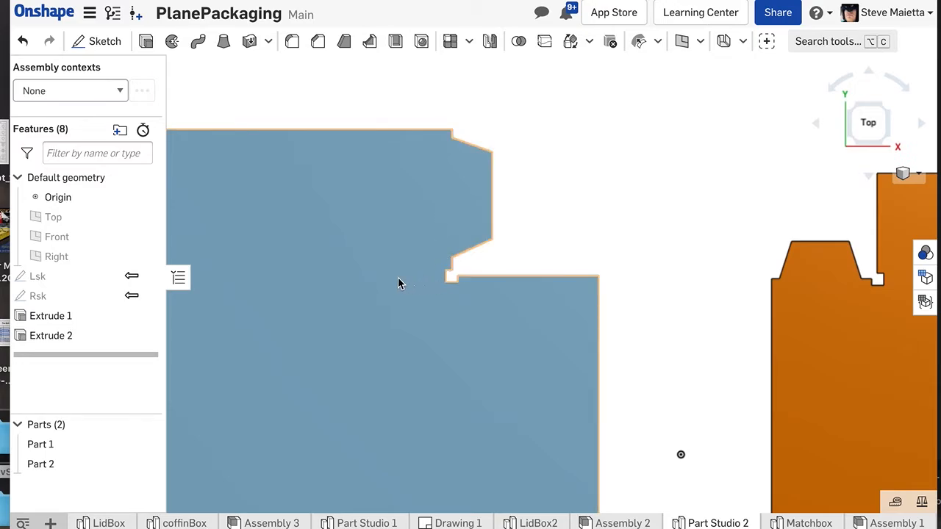
pyautogui.scroll(-5, 428, 356)
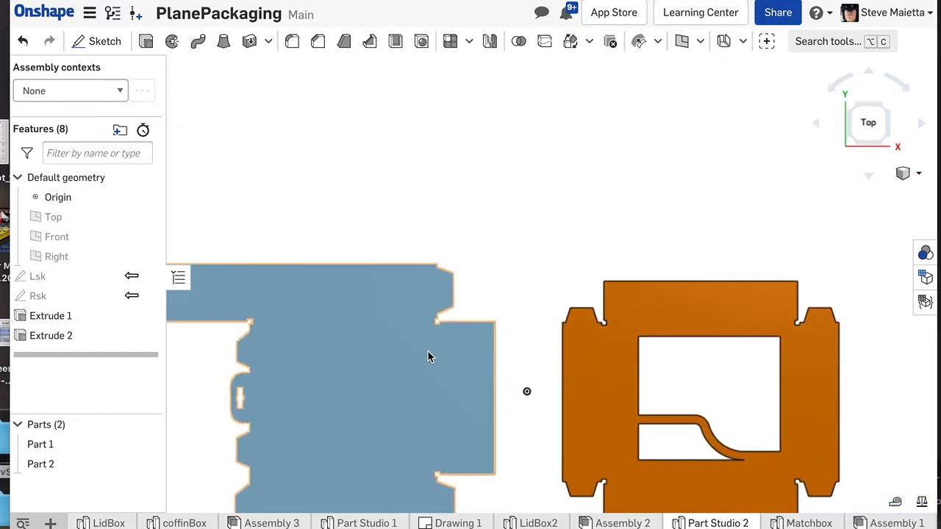
pyautogui.scroll(-1, 428, 352)
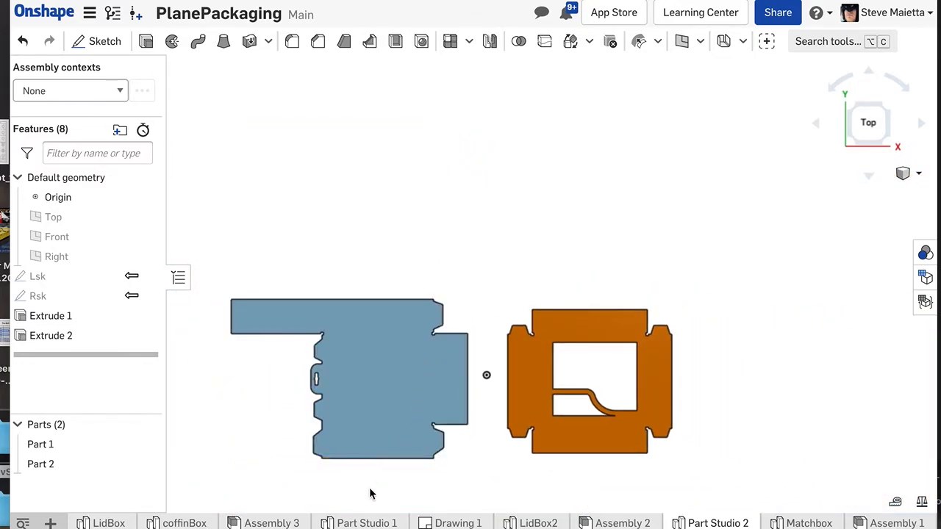
pyautogui.click(55, 336)
pyautogui.doubleClick(54, 336)
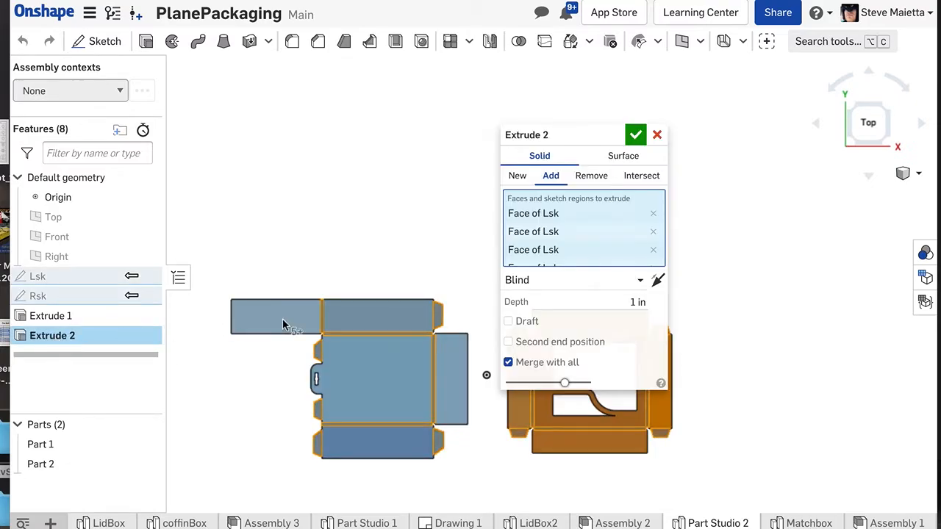
pyautogui.click(615, 307)
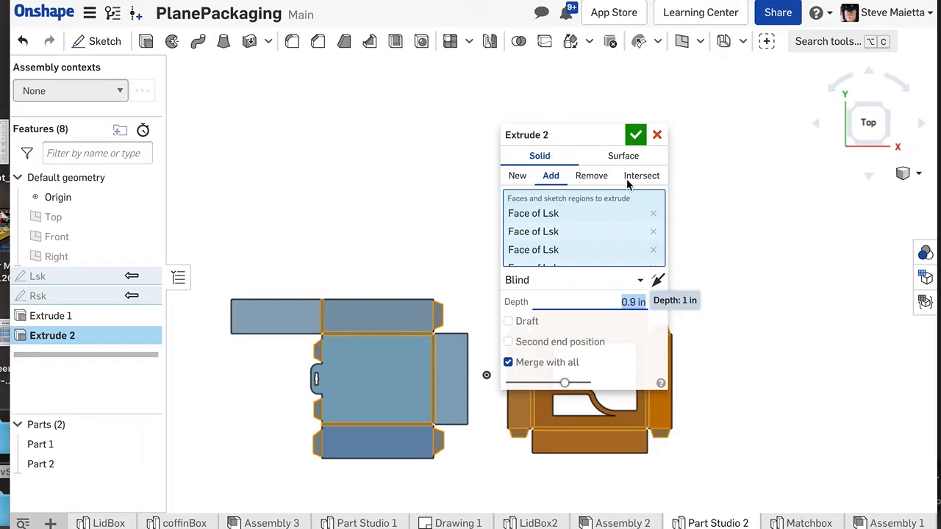
pyautogui.click(634, 132)
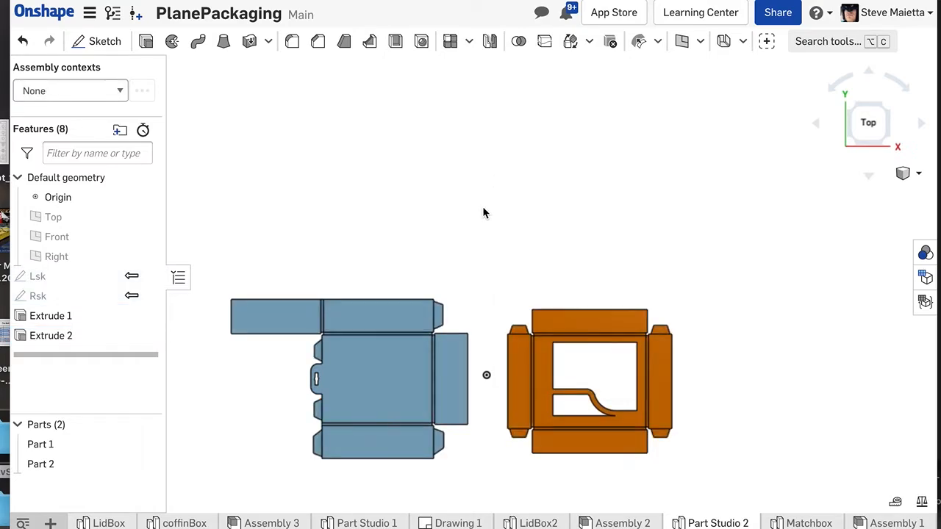
# Examine the height difference between panels, corner flaps and fold strips in 3D, and return to the Top view
pyautogui.moveTo(435, 487); pyautogui.dragTo(431, 420, button='right')
pyautogui.scroll(5, 431, 422)
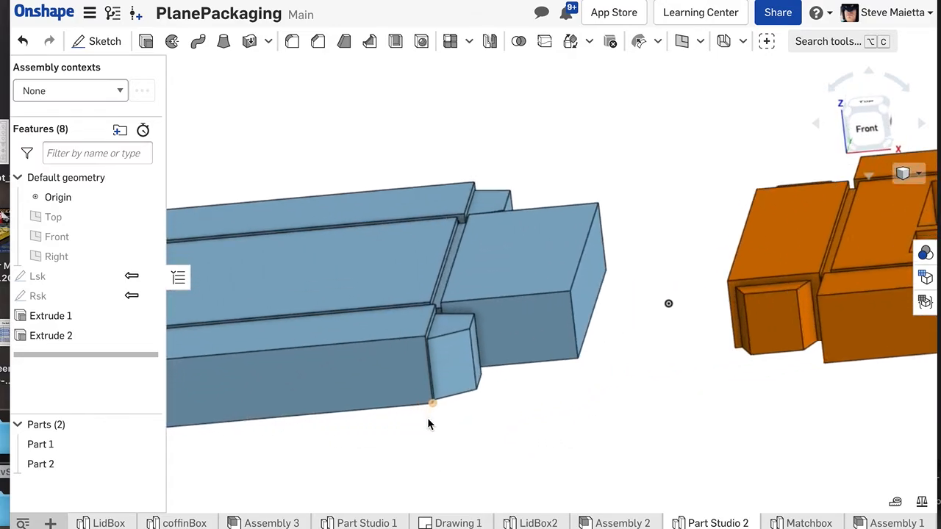
pyautogui.scroll(4, 431, 412)
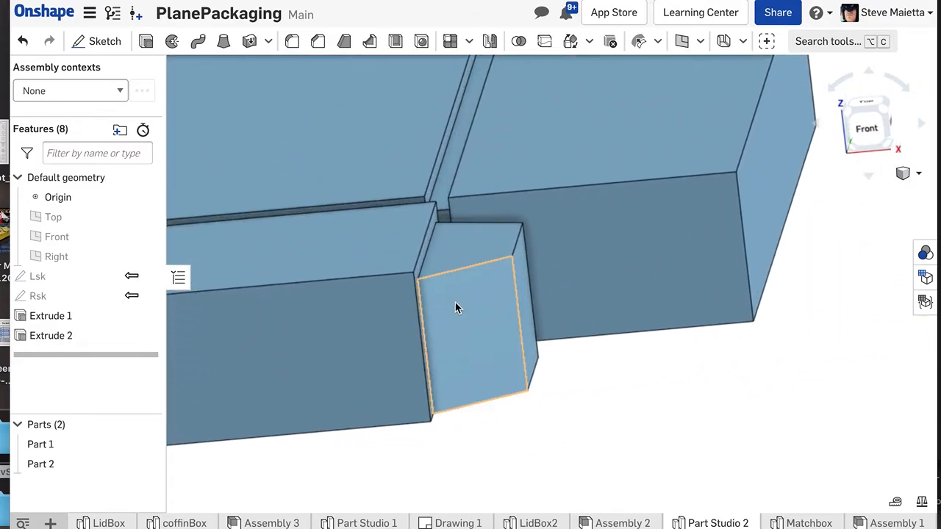
pyautogui.scroll(-1, 517, 289)
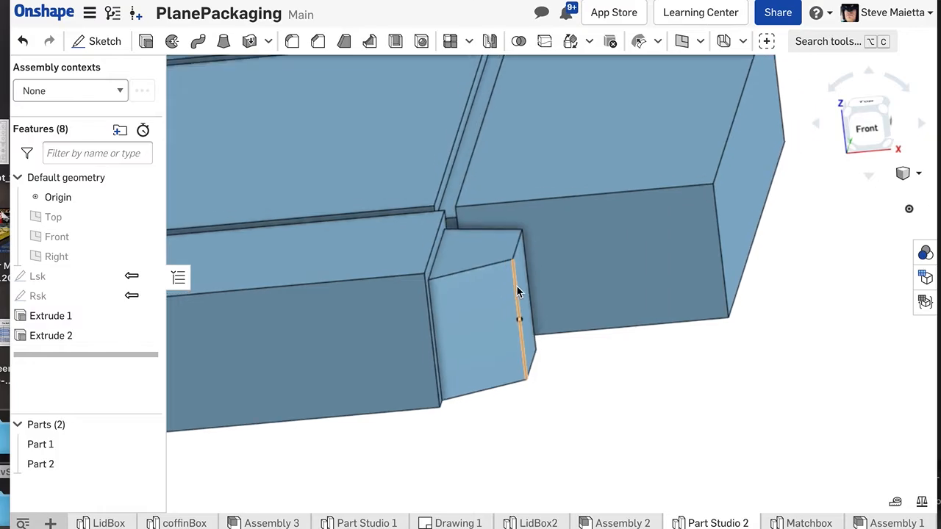
pyautogui.scroll(-5, 517, 286)
pyautogui.moveTo(518, 287); pyautogui.dragTo(506, 371, button='right')
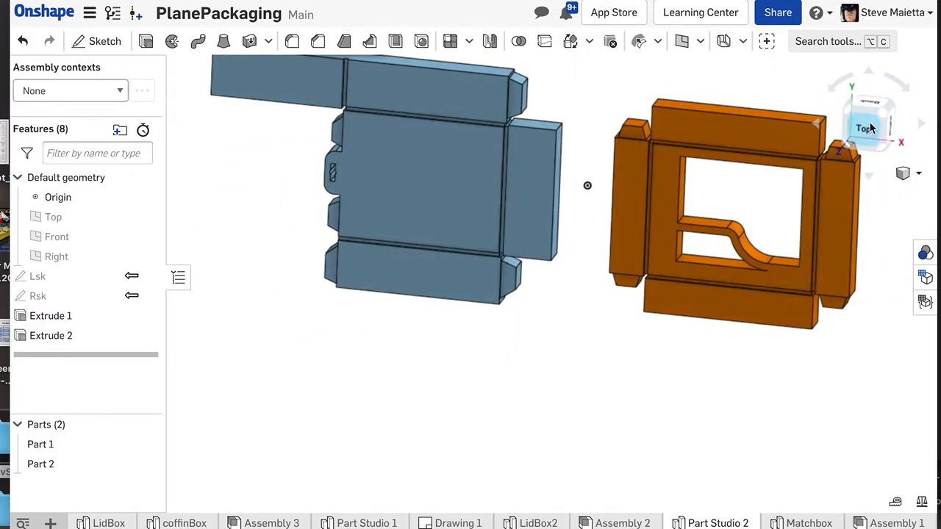
pyautogui.click(868, 127)
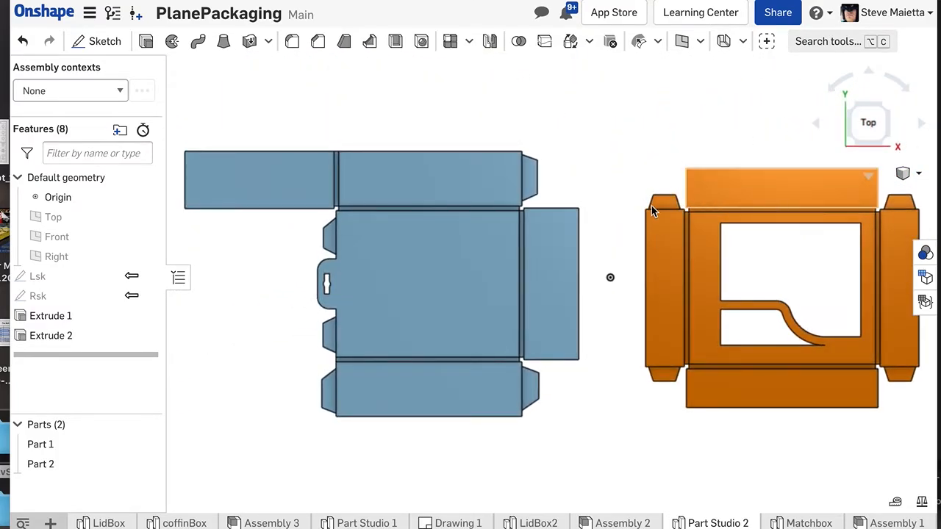
pyautogui.scroll(-2, 483, 214)
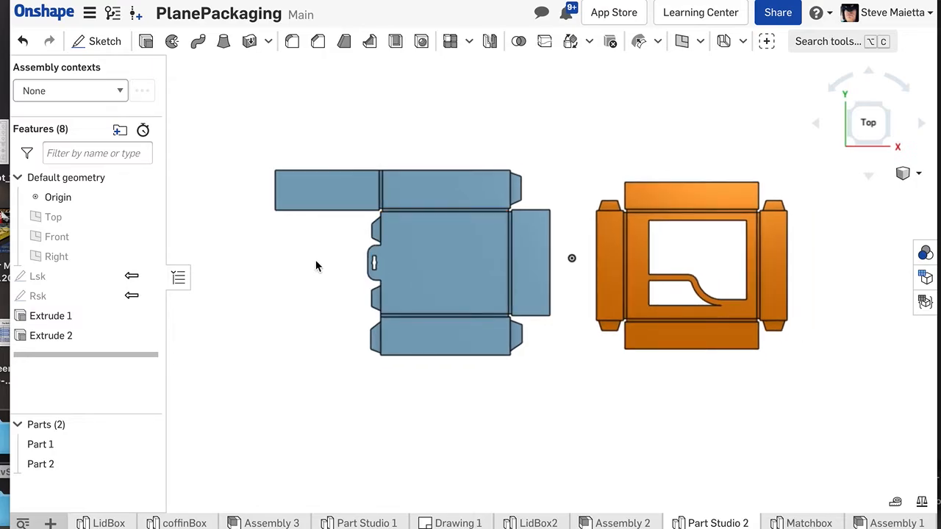
# Rename the blue Lsk part as LeftPart and the orange Rsk part as RightPart
pyautogui.rightClick(43, 445)
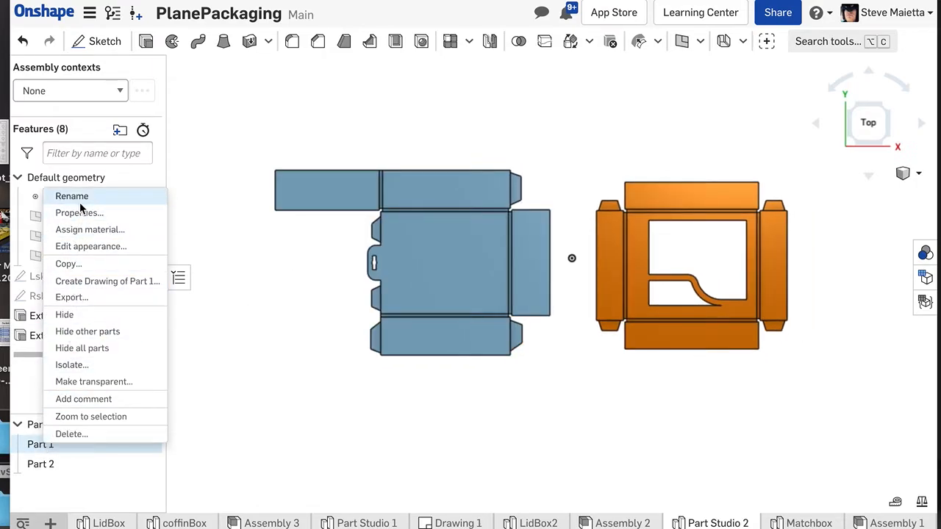
pyautogui.click(81, 205)
pyautogui.write('LeftPart')
pyautogui.click(63, 469)
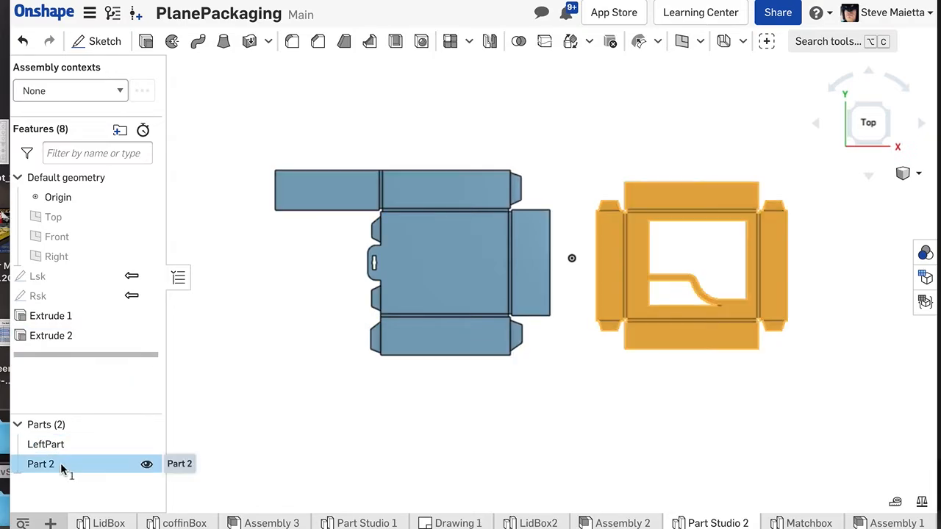
pyautogui.rightClick(63, 469)
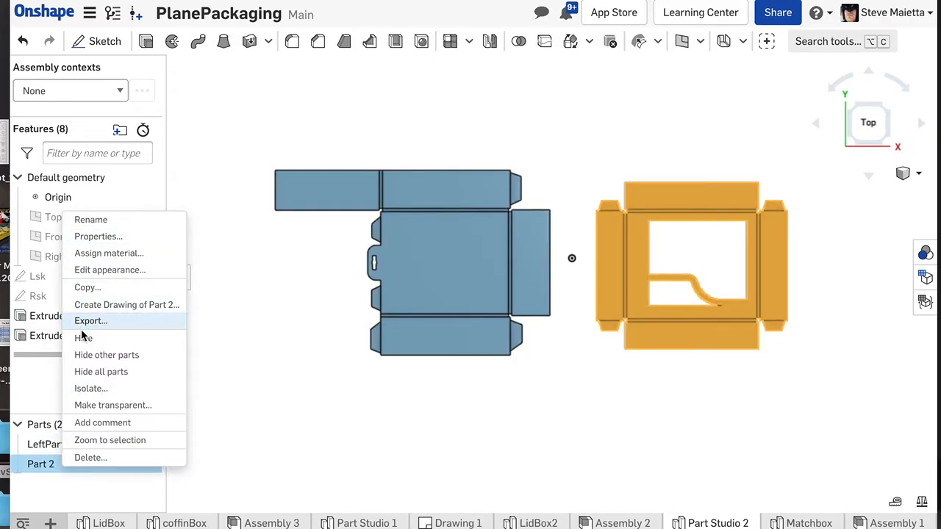
pyautogui.click(87, 221)
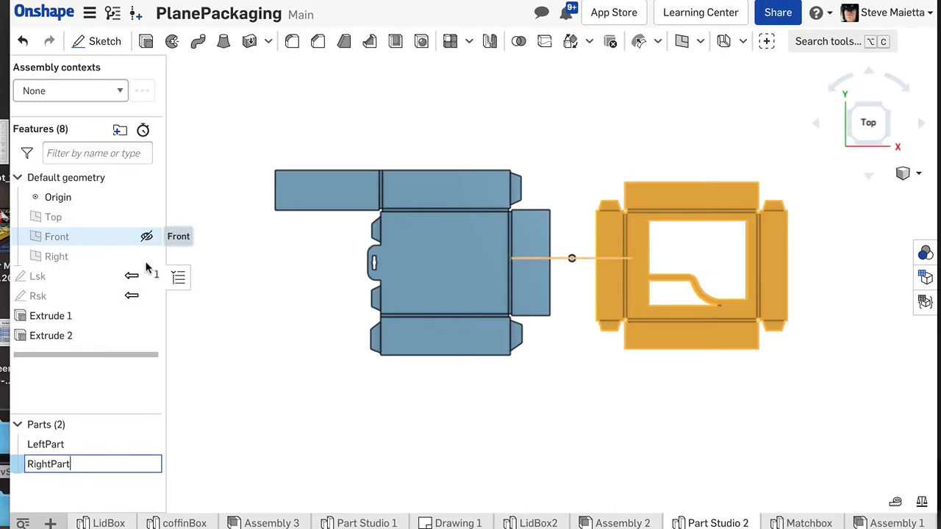
pyautogui.write('RightPart')
pyautogui.click(282, 369)
pyautogui.scroll(-1, 282, 369)
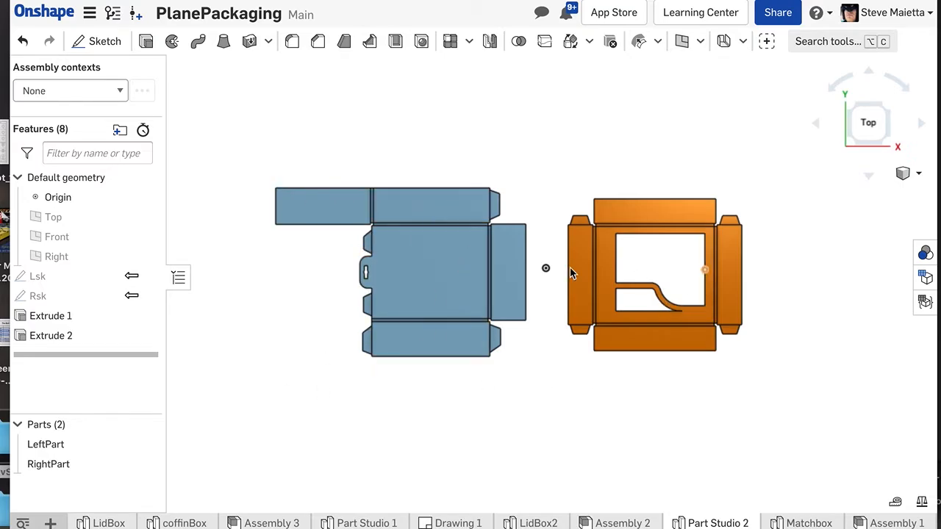
# Create a new drawing from the ANSI_D_INCH.dwt template with no views and dismiss the part selection list
pyautogui.click(51, 523)
pyautogui.click(86, 460)
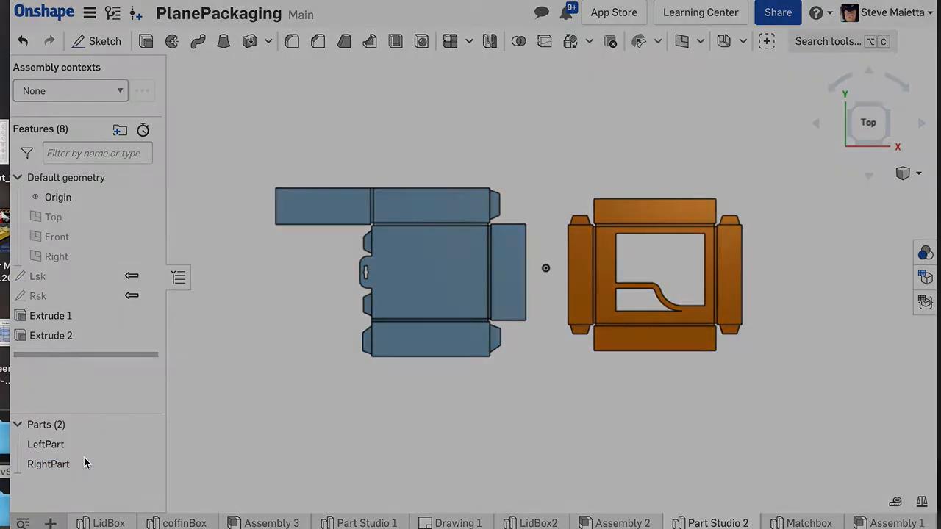
pyautogui.click(772, 409)
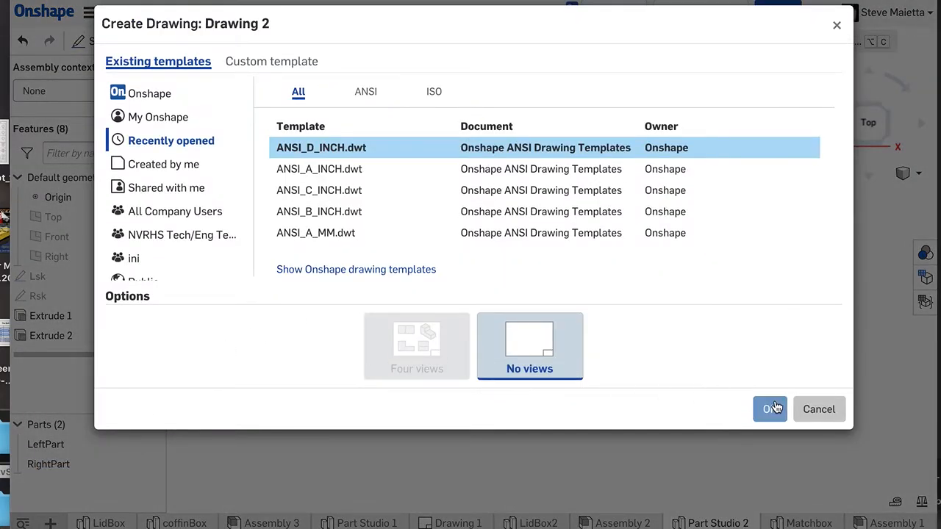
pyautogui.click(772, 408)
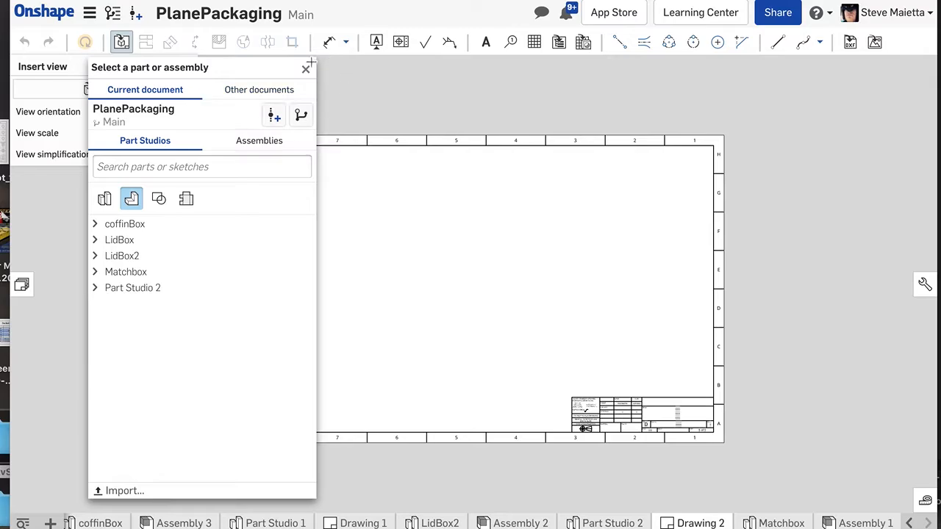
pyautogui.click(306, 71)
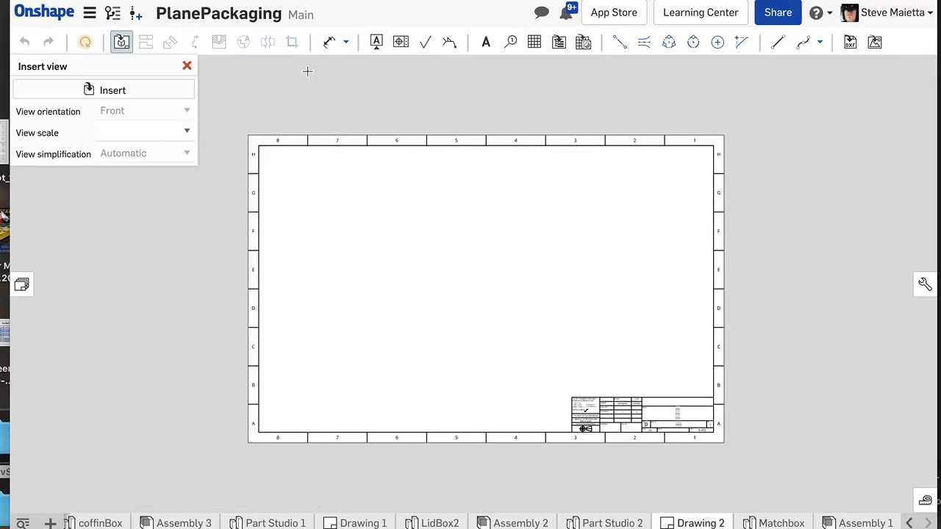
# Close the view insertion and delete the border, zone labels and title block from the drawing sheet
pyautogui.click(187, 68)
pyautogui.moveTo(229, 119); pyautogui.dragTo(750, 478)
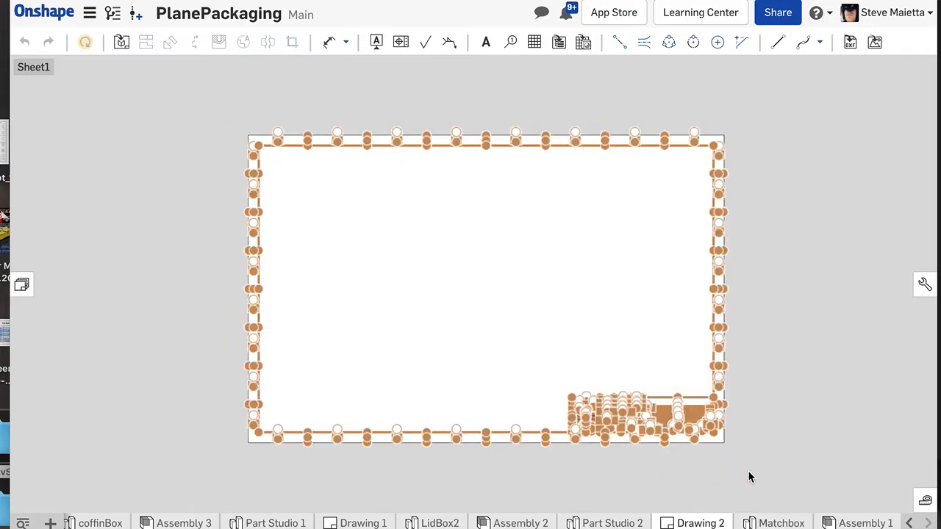
pyautogui.press('Delete')
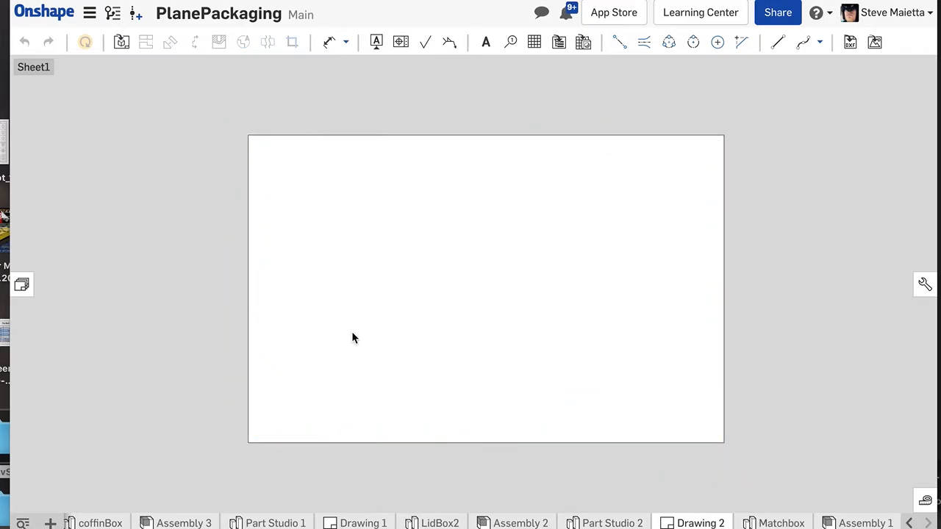
# Set Sheet1 to a custom size 24 in wide and half as tall
pyautogui.click(22, 286)
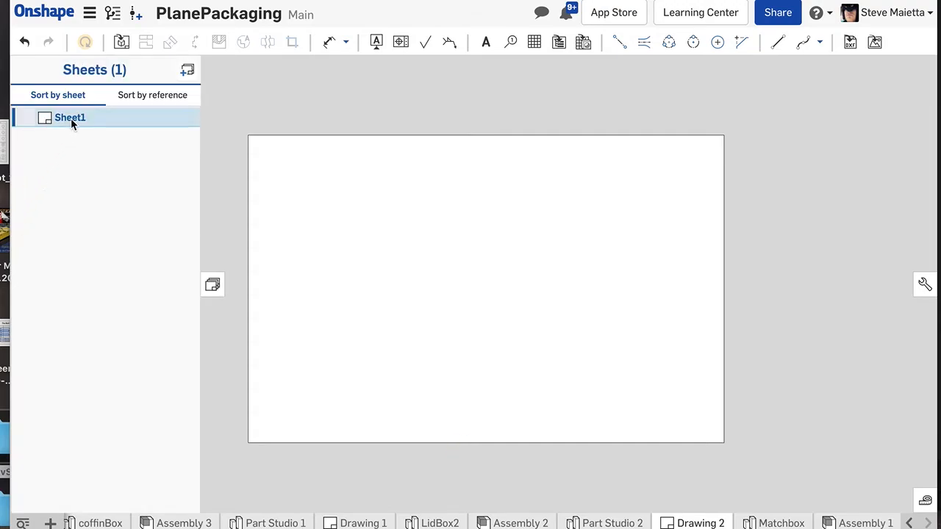
pyautogui.rightClick(71, 118)
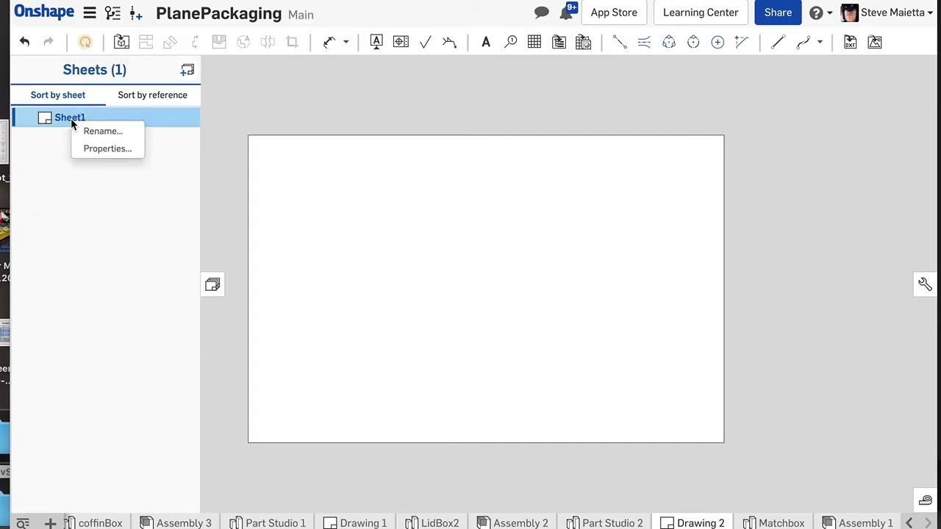
pyautogui.click(103, 149)
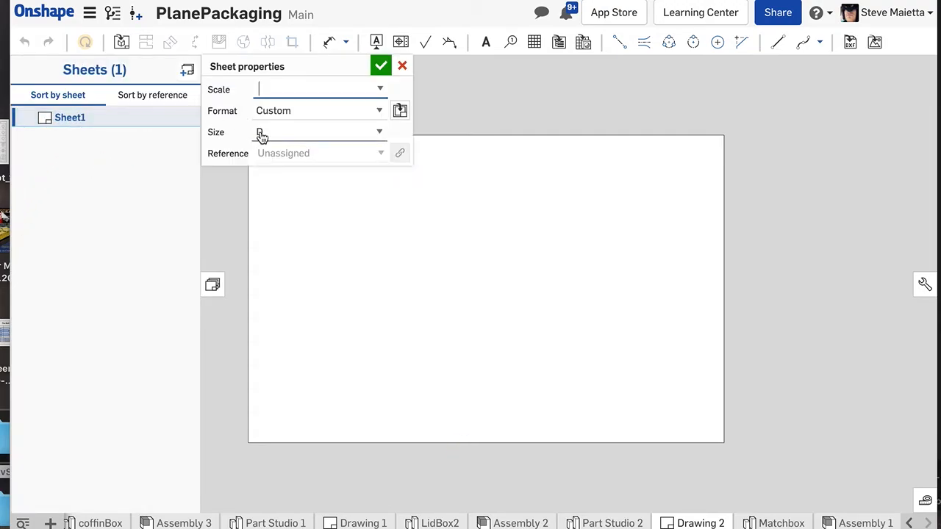
pyautogui.click(261, 133)
pyautogui.click(268, 145)
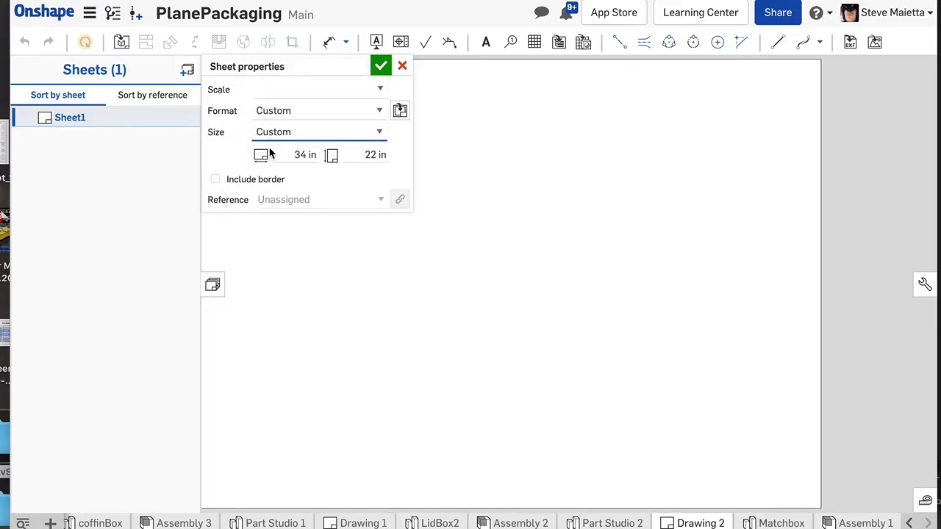
pyautogui.click(301, 155)
pyautogui.click(375, 155)
pyautogui.press('BackSpace')
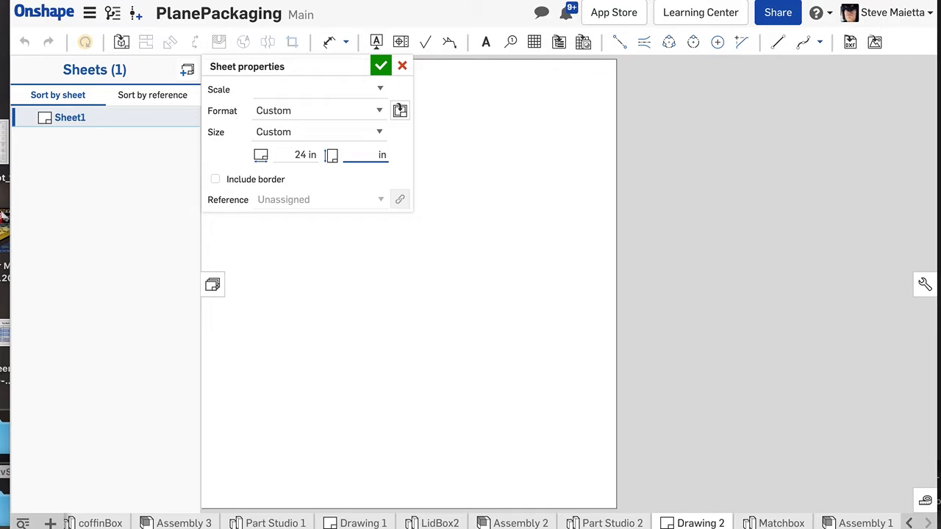
pyautogui.click(381, 66)
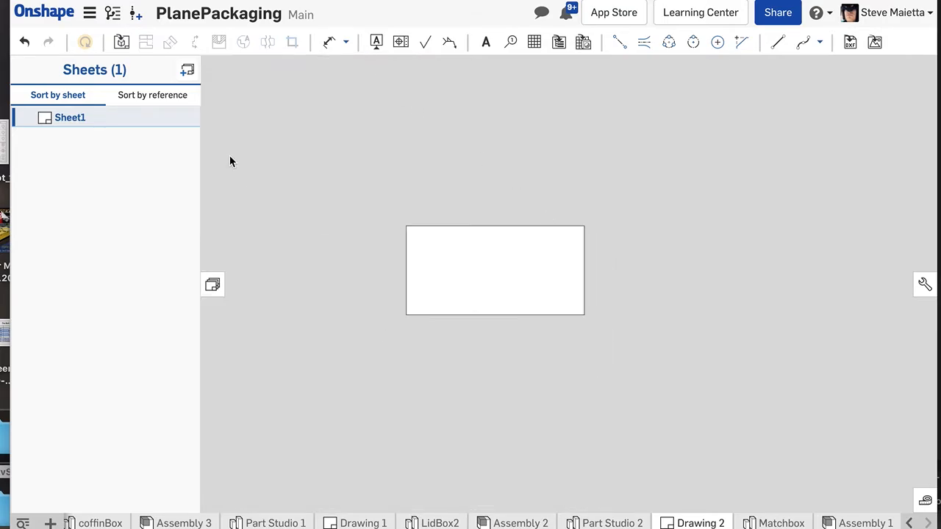
pyautogui.click(212, 286)
# Insert a Top view of LeftPart from Part Studio 2 at 1:1 scale on the right half of the sheet, without projected views
pyautogui.scroll(5, 530, 300)
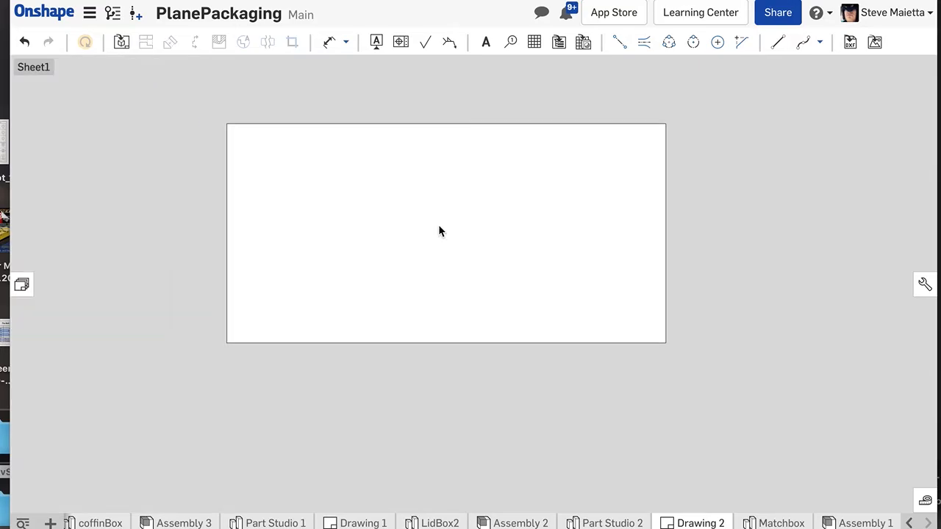
pyautogui.click(121, 44)
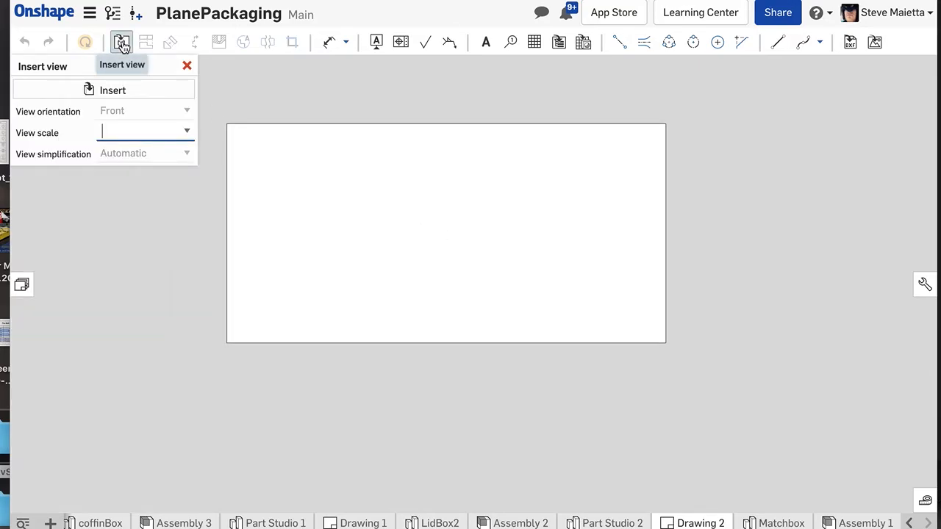
pyautogui.click(90, 90)
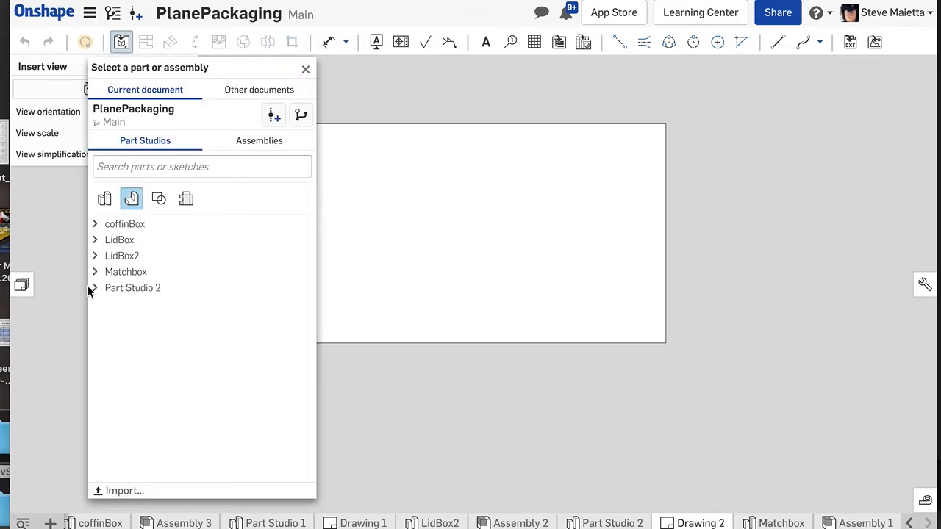
pyautogui.click(96, 291)
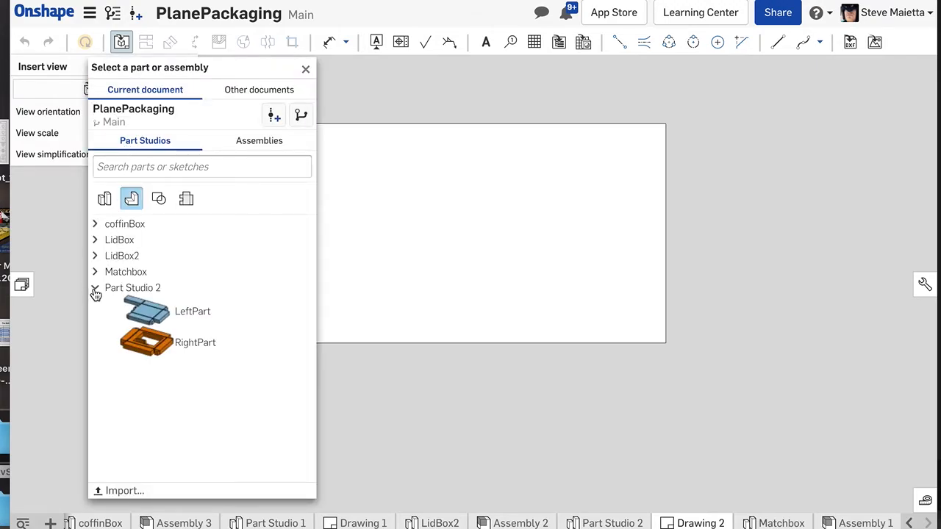
pyautogui.click(142, 322)
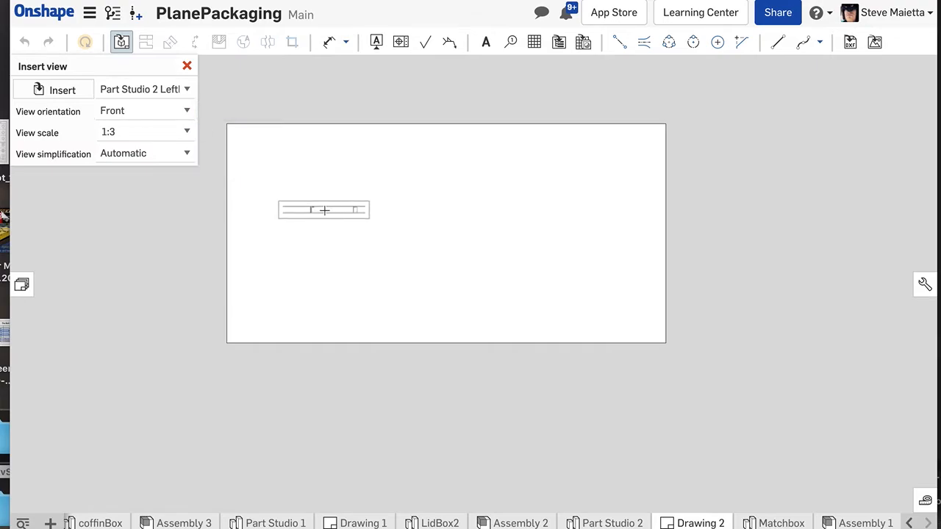
pyautogui.click(185, 110)
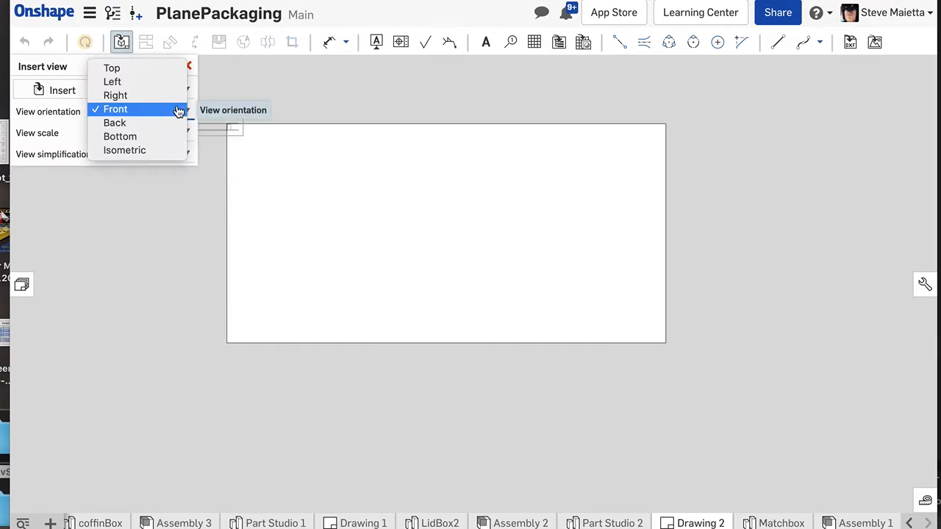
pyautogui.click(143, 73)
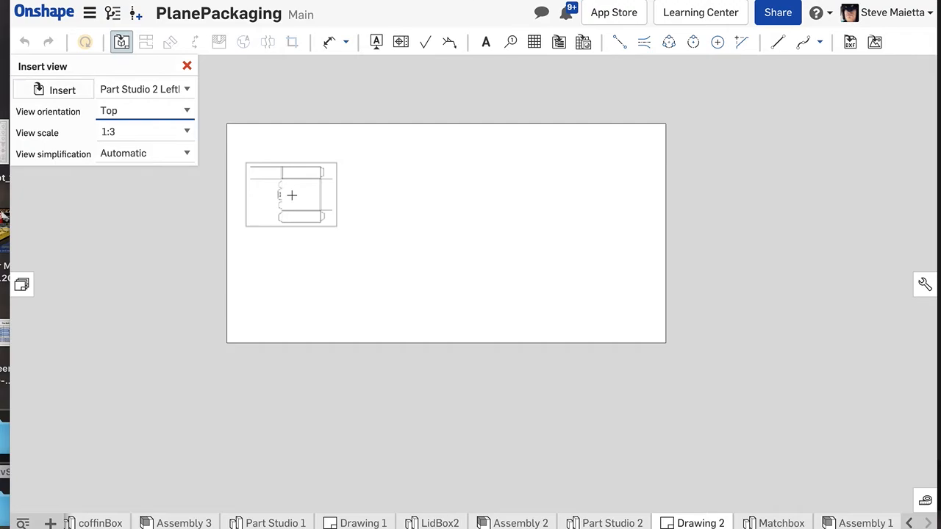
pyautogui.click(188, 134)
pyautogui.scroll(1, 157, 162)
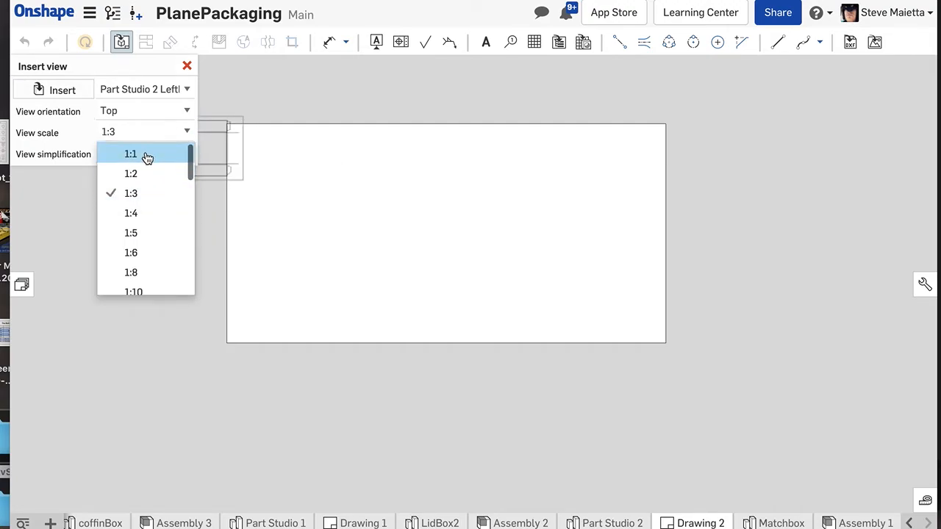
pyautogui.click(147, 155)
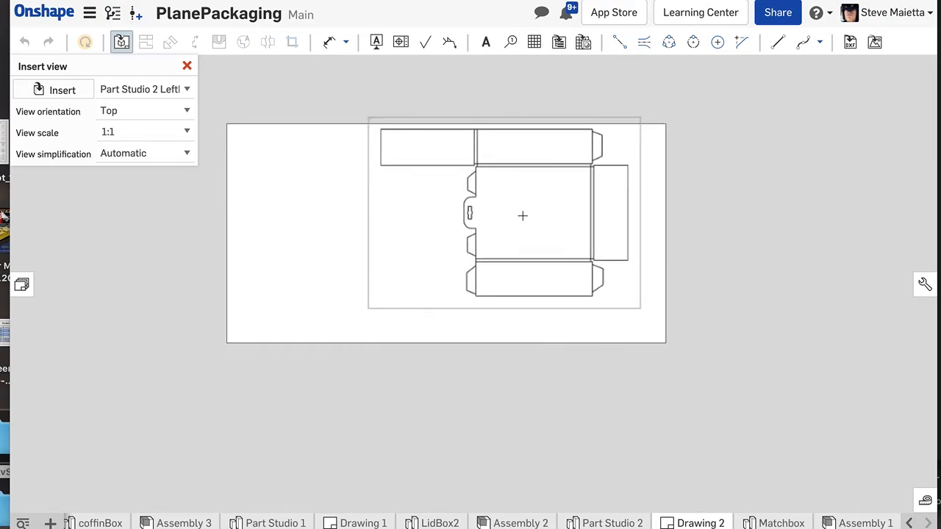
pyautogui.click(536, 214)
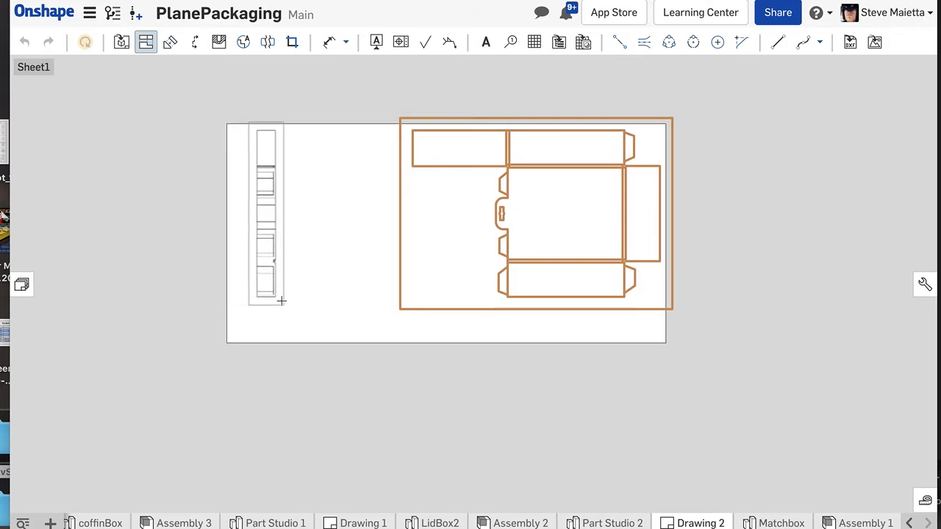
pyautogui.click(281, 301)
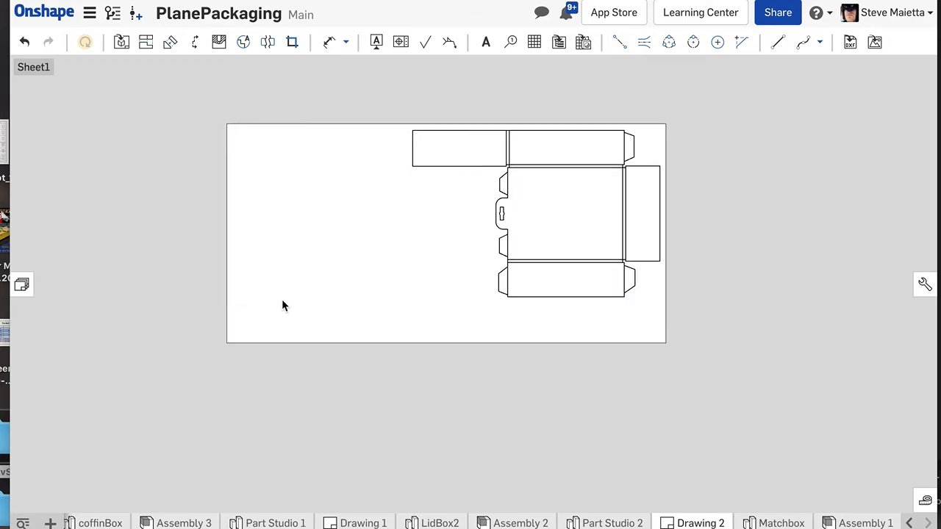
# Insert a Top view of RightPart from Part Studio 2 at the 1:1 sheet scale on the left half of the sheet, without projected views
pyautogui.click(121, 42)
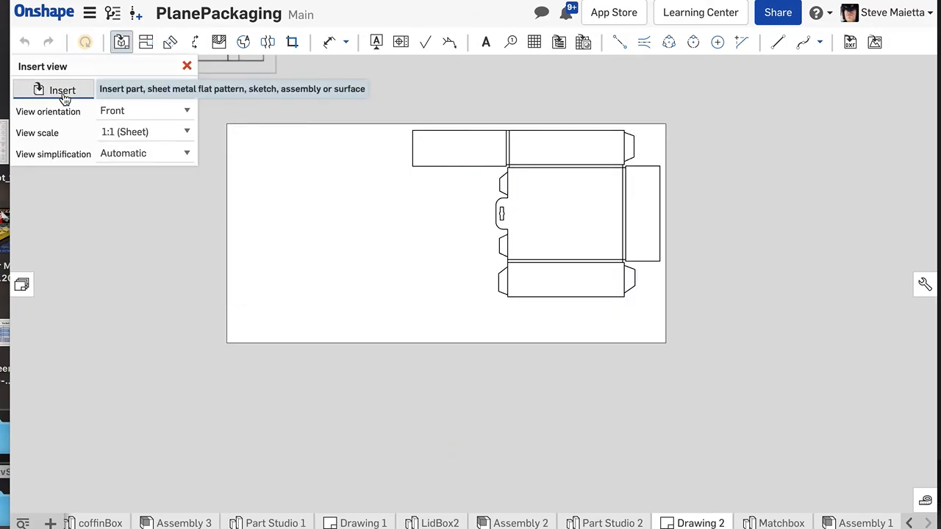
pyautogui.click(63, 91)
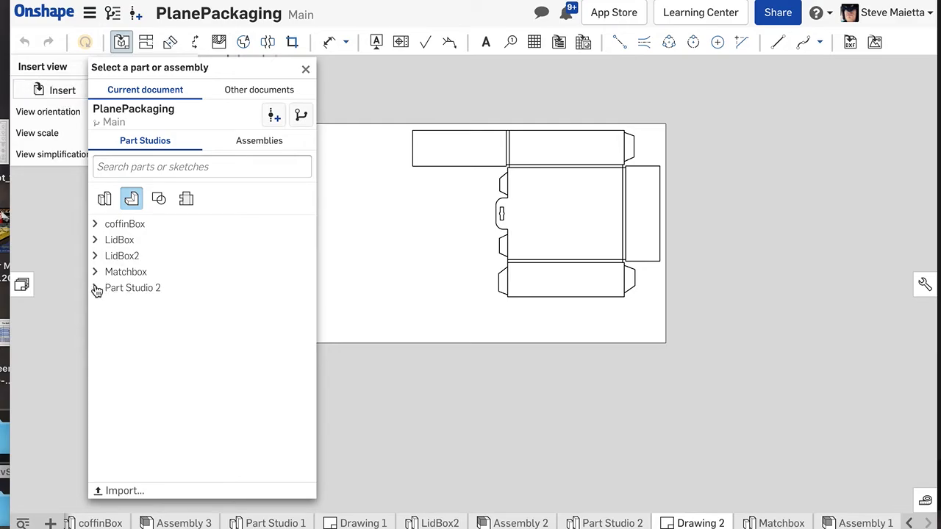
pyautogui.click(96, 289)
pyautogui.click(155, 344)
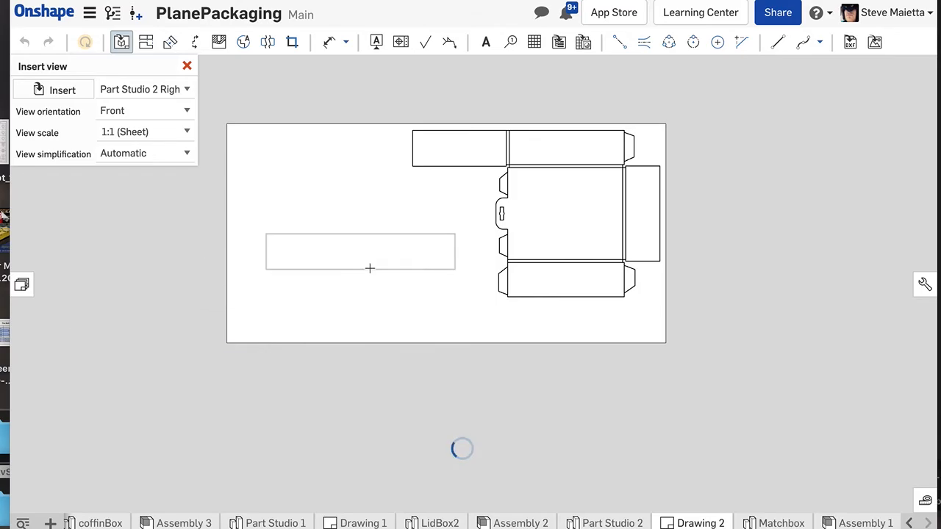
pyautogui.click(187, 114)
pyautogui.click(155, 72)
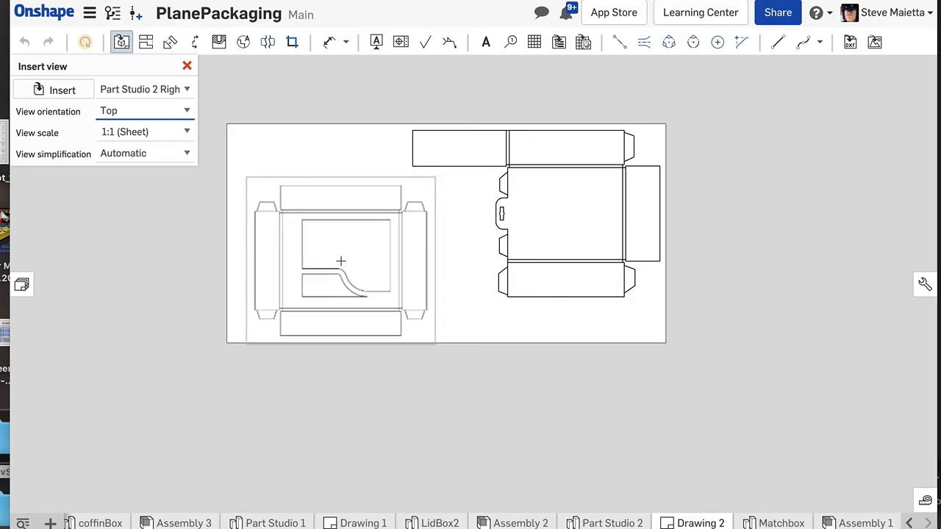
pyautogui.click(329, 258)
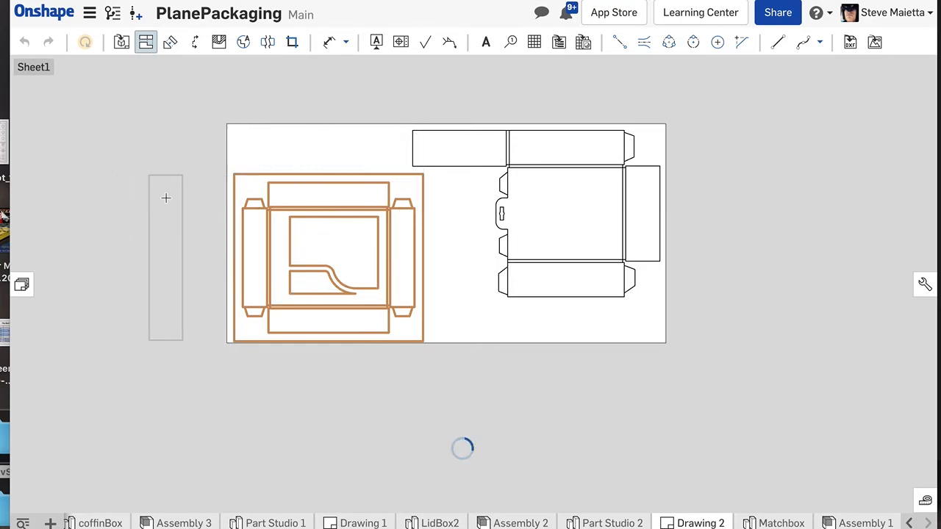
pyautogui.press('Escape')
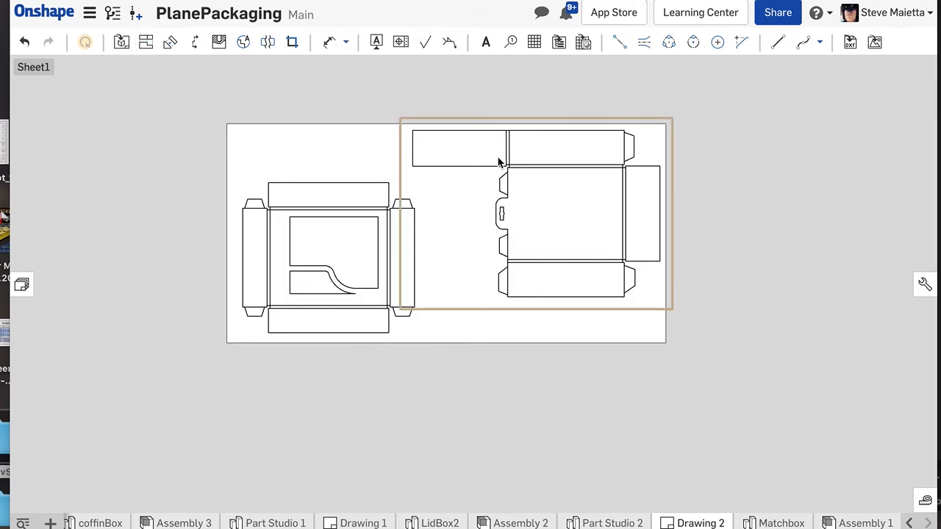
# Move the LeftPart view leftward and nudge the RightPart view so both patterns nest closely without overlapping
pyautogui.moveTo(510, 168); pyautogui.dragTo(433, 169)
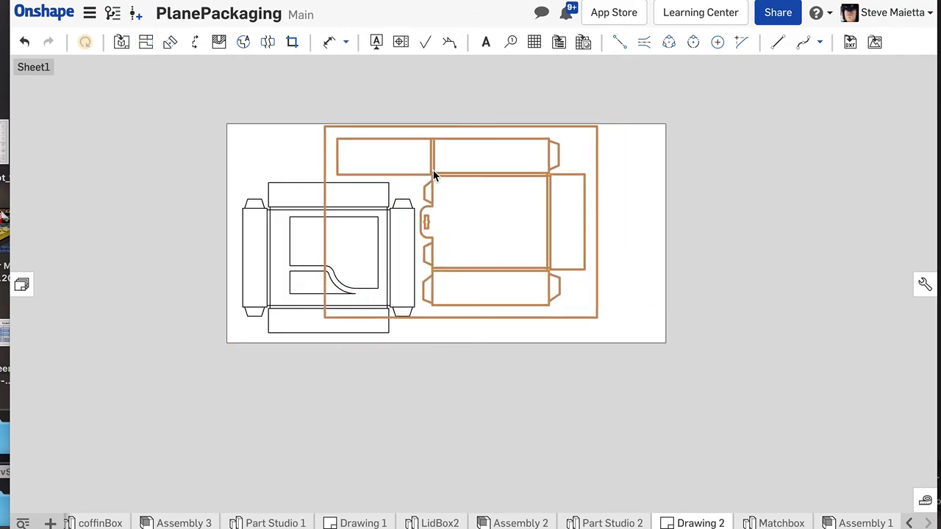
pyautogui.moveTo(360, 203)
pyautogui.mouseDown()
pyautogui.moveTo(348, 201)
pyautogui.moveTo(358, 202)
pyautogui.mouseUp()
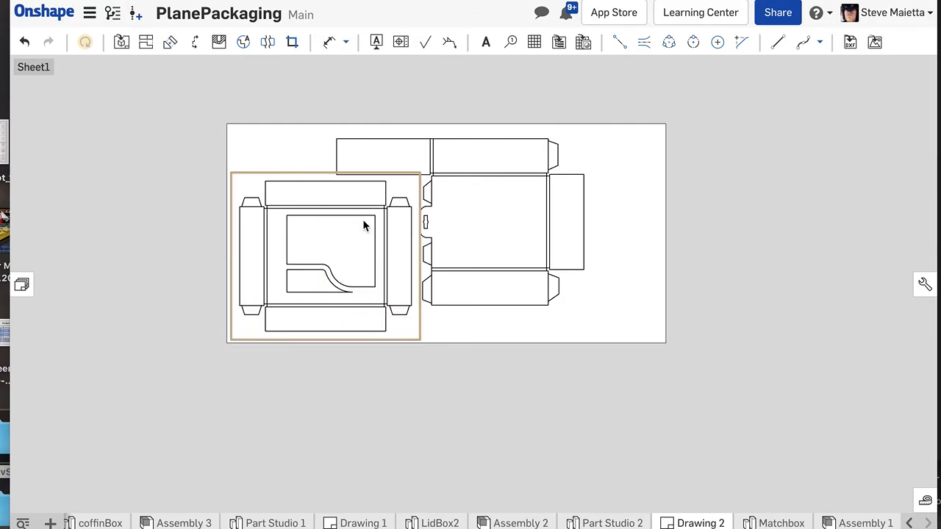
pyautogui.scroll(8, 363, 221)
pyautogui.scroll(-8, 438, 245)
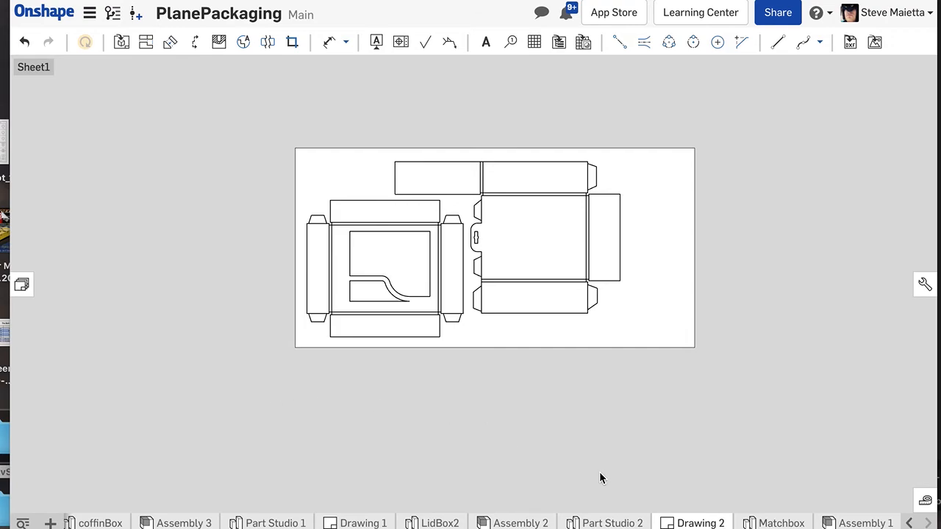
# Export Drawing 2 as a DXF file named Patterns4IS01 and move the downloaded file to the desktop
pyautogui.rightClick(686, 524)
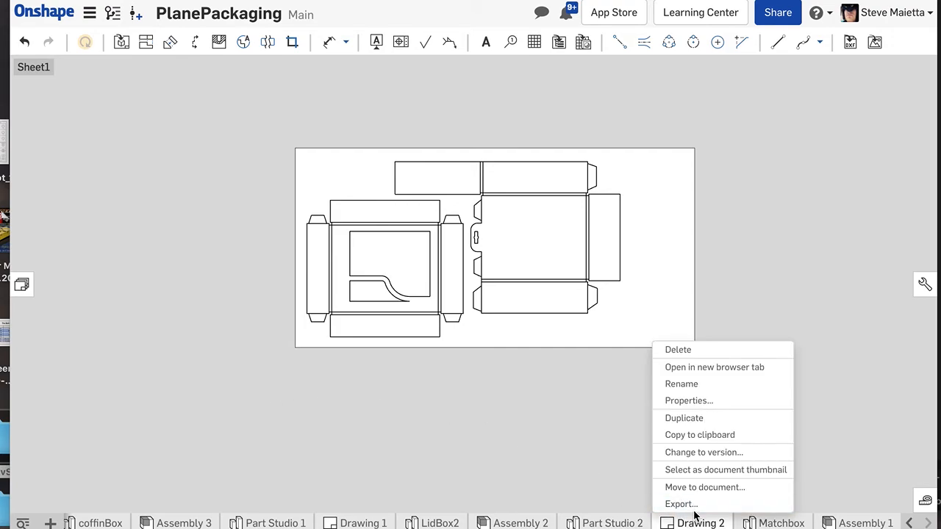
pyautogui.click(684, 508)
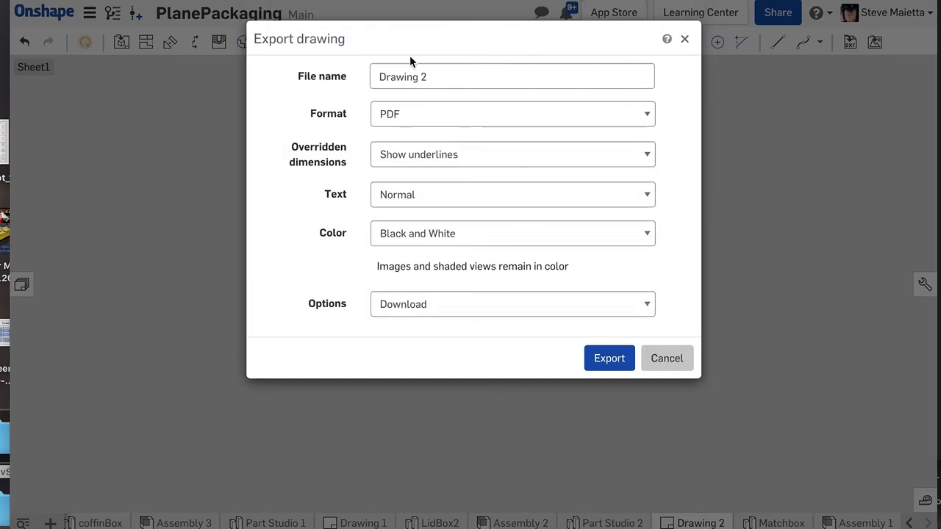
pyautogui.click(407, 111)
pyautogui.click(395, 73)
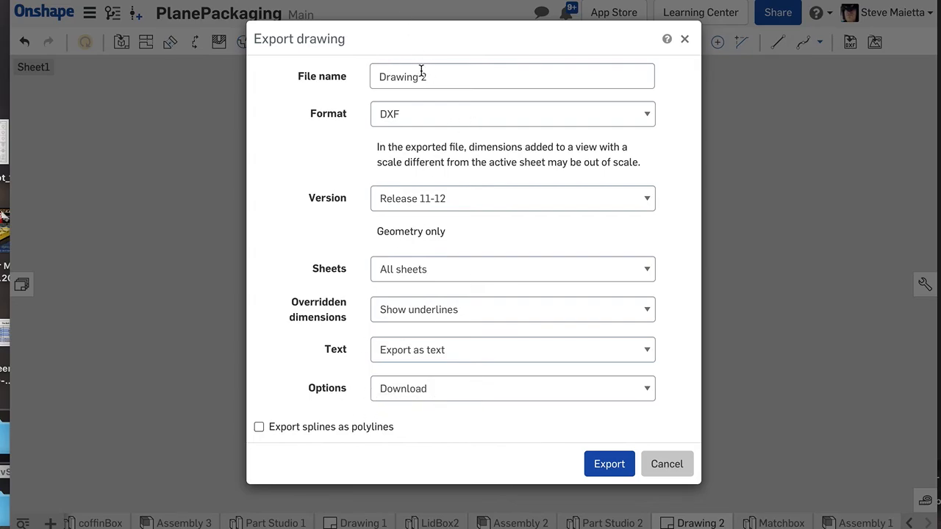
pyautogui.moveTo(435, 75); pyautogui.dragTo(345, 74)
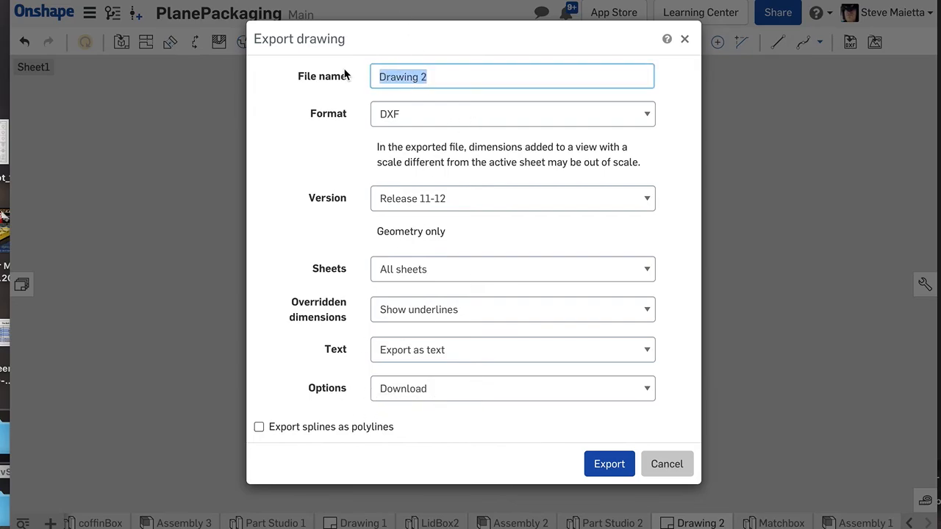
pyautogui.write('Patt')
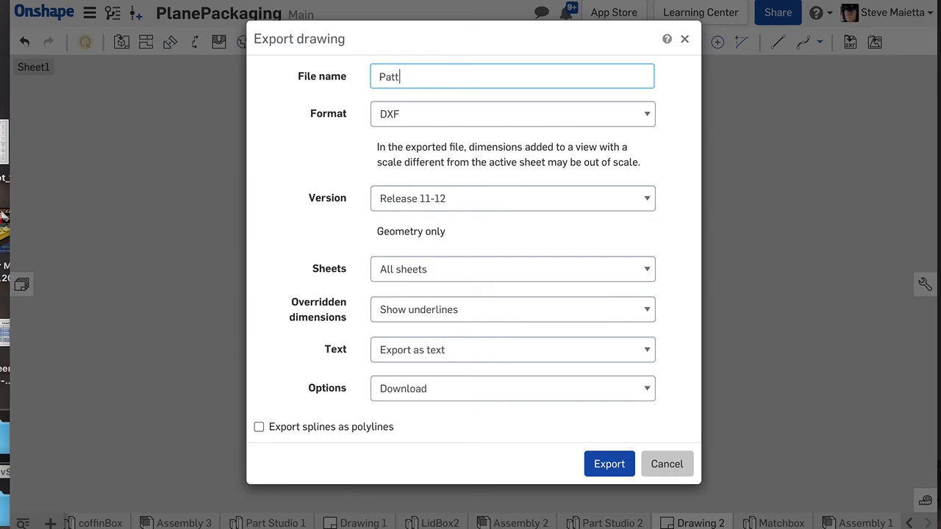
pyautogui.write('erns4IS01')
pyautogui.click(595, 465)
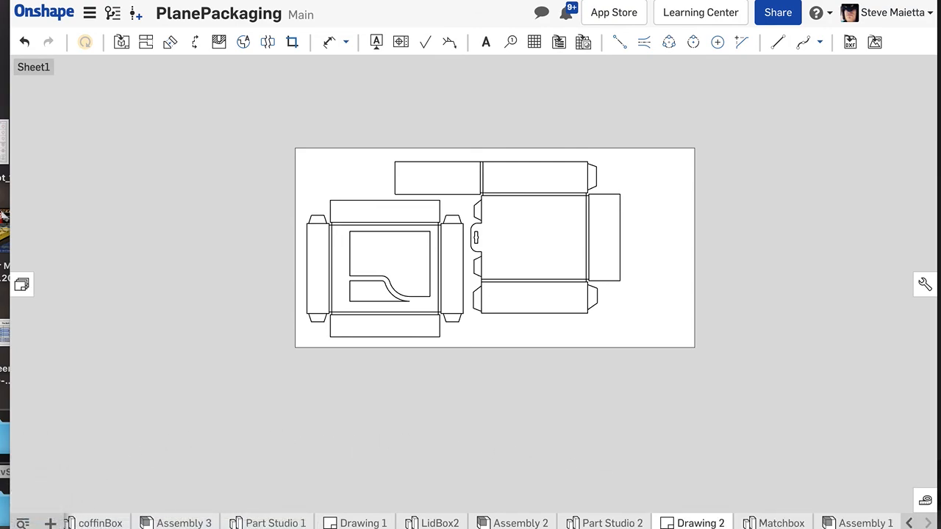
pyautogui.moveTo(71, 528); pyautogui.dragTo(5, 302)
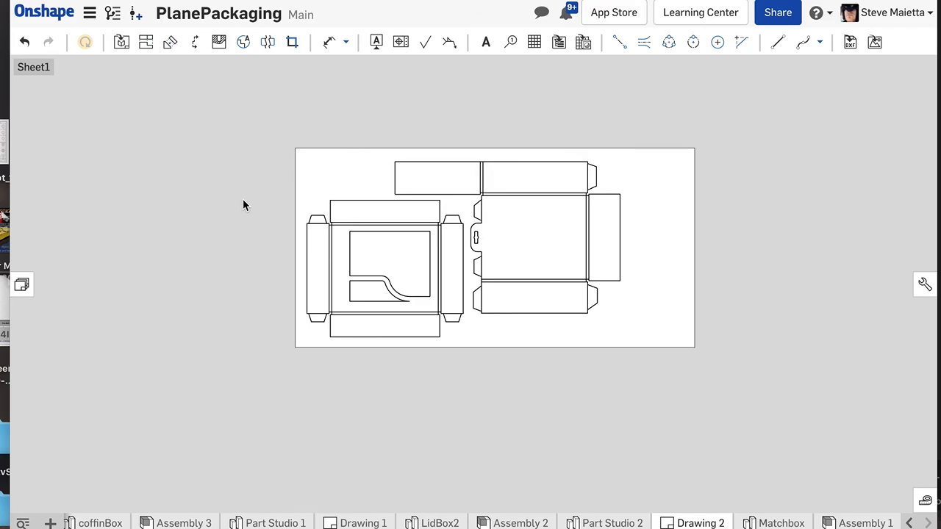
pyautogui.scroll(-2, 244, 201)
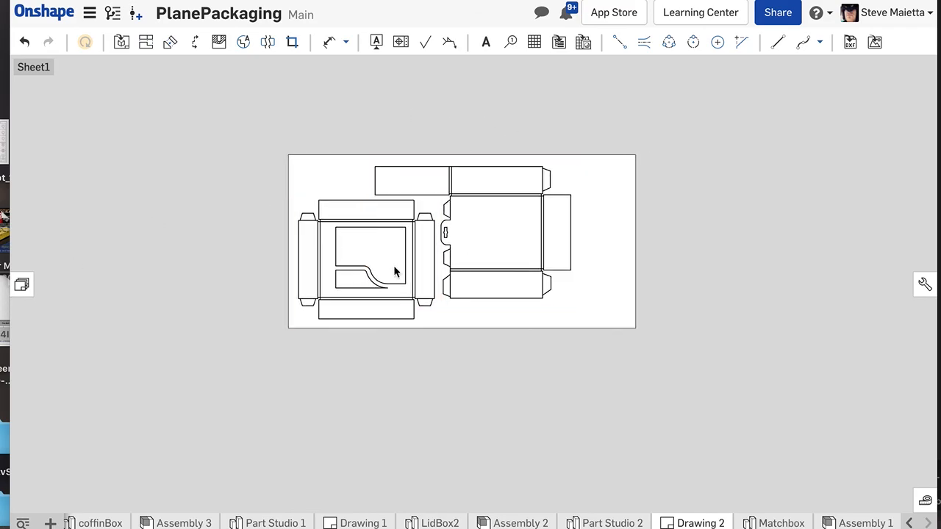